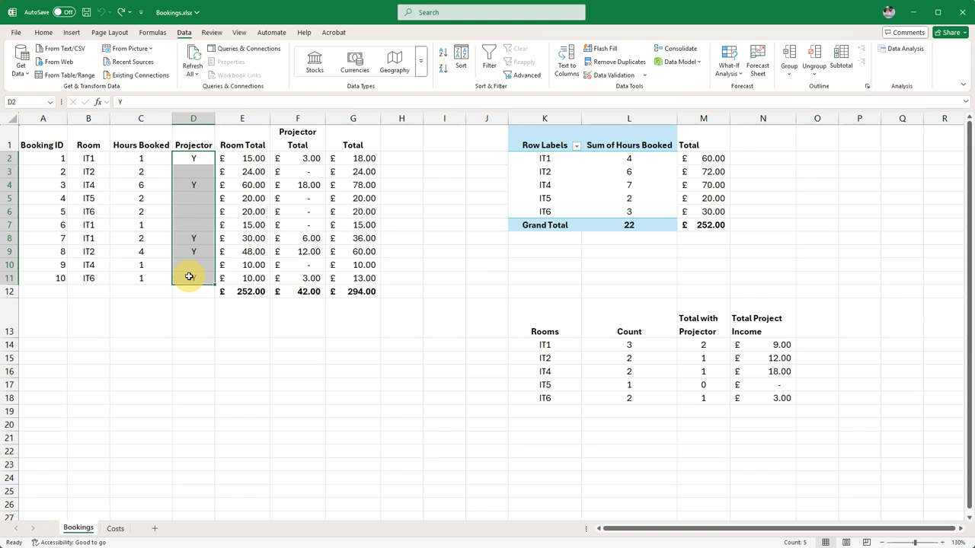
# Replace the first booking's Projector entry in D2 with Yes
pyautogui.click(194, 158)
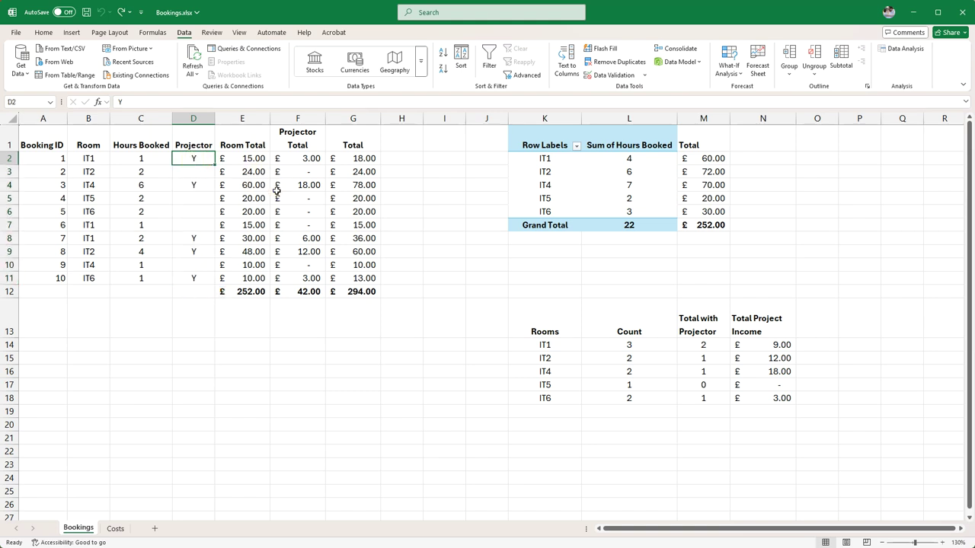
pyautogui.write('Yes')
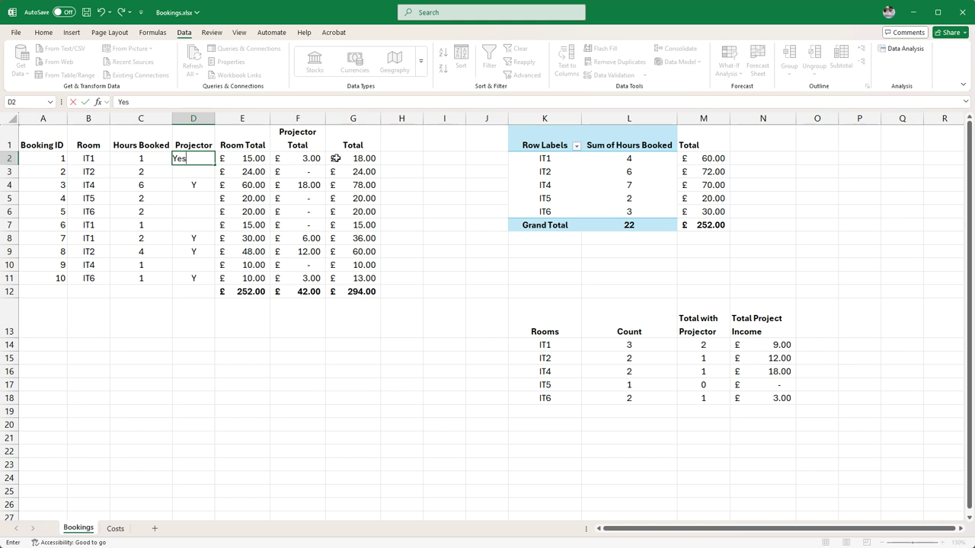
pyautogui.press('Return')
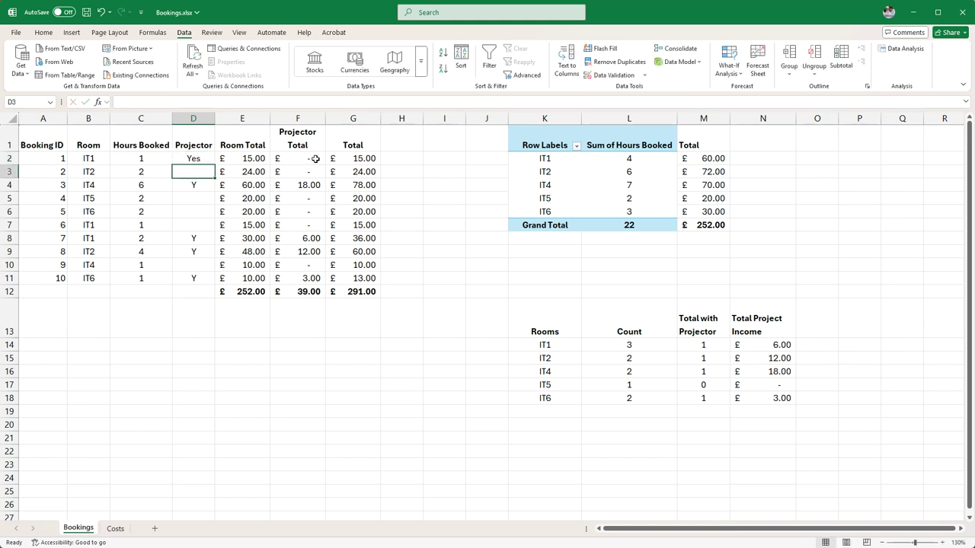
# Set the Projector entry in D2 back to Y and inspect the Projector Total formula in F2
pyautogui.click(197, 159)
pyautogui.write('Y')
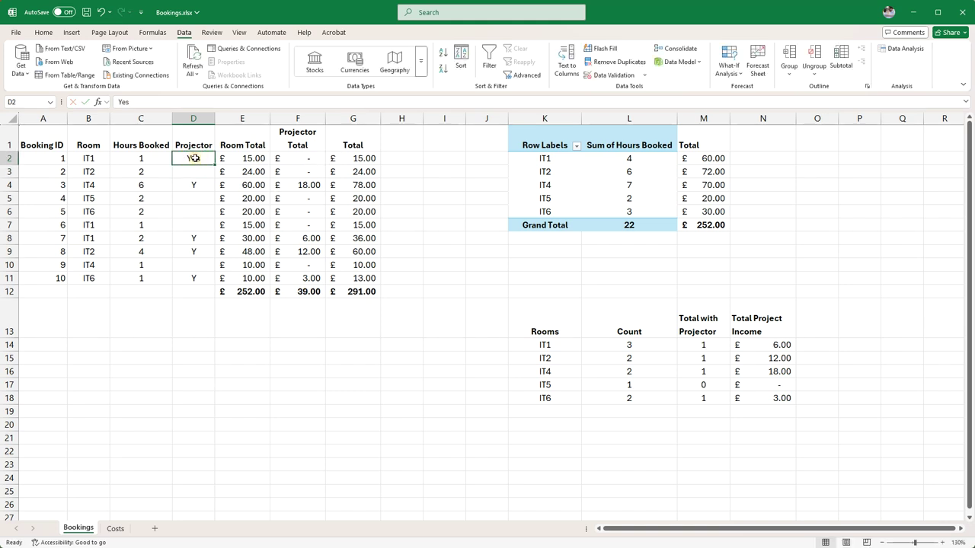
pyautogui.hotkey('ctrl', 'Return')
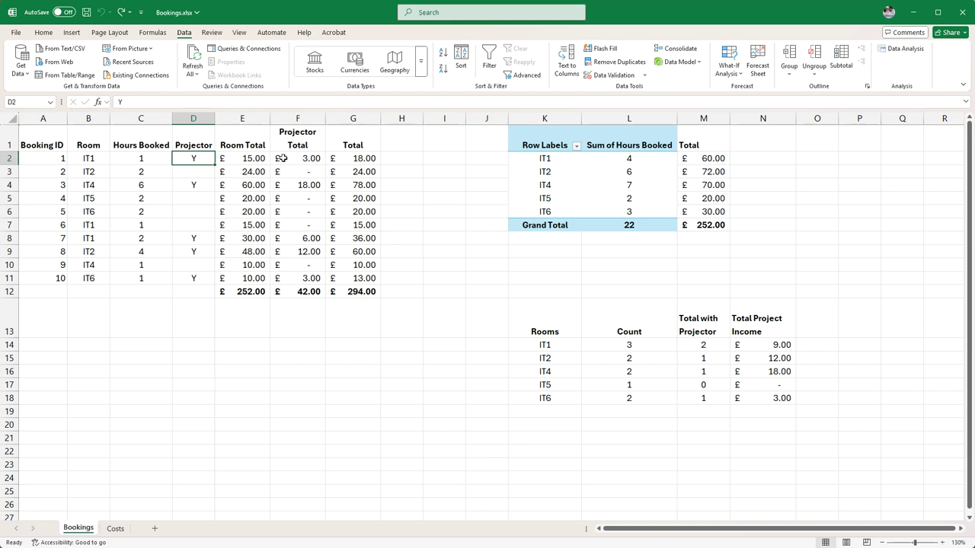
pyautogui.click(305, 159)
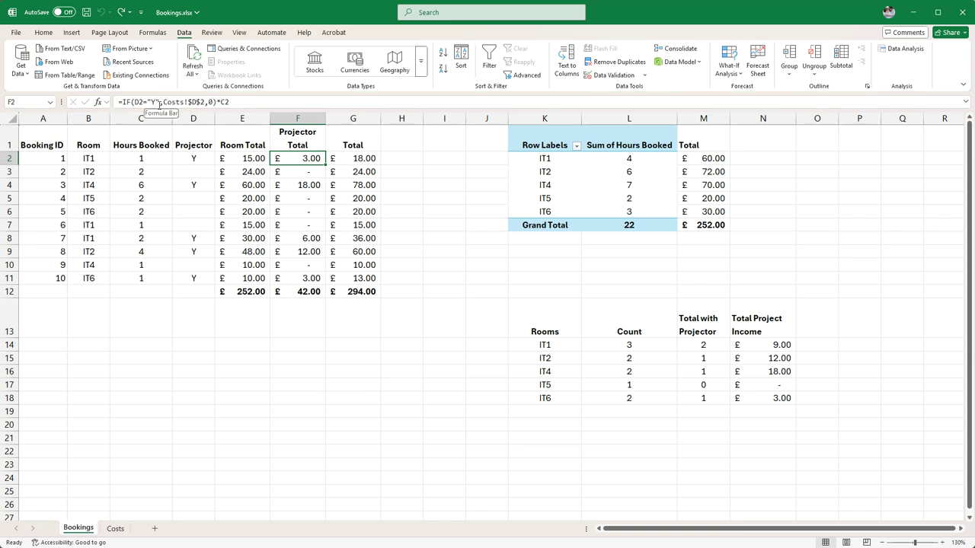
# Review the Custom and List data validation criteria for the Projector cells D2:D11, closing the settings without applying them
pyautogui.moveTo(193, 159); pyautogui.dragTo(199, 286)
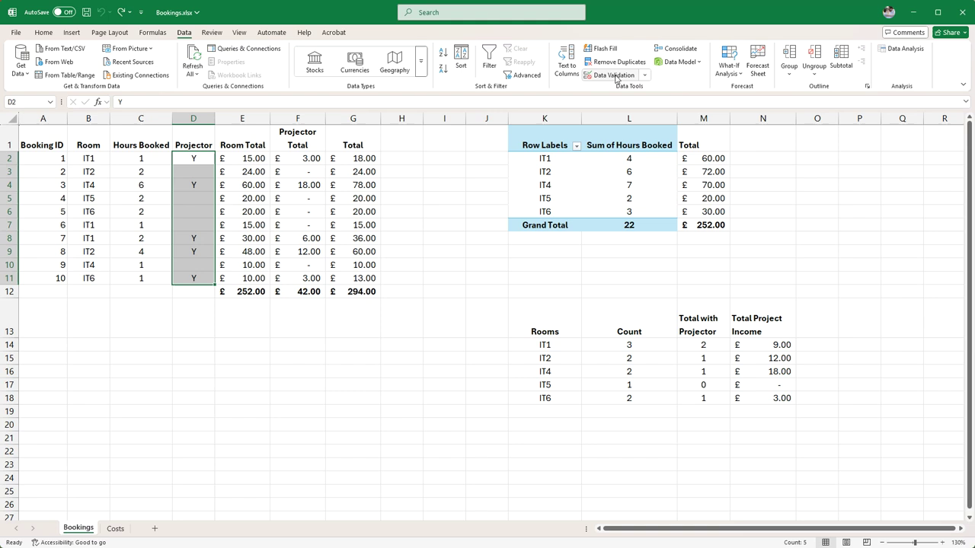
pyautogui.click(644, 76)
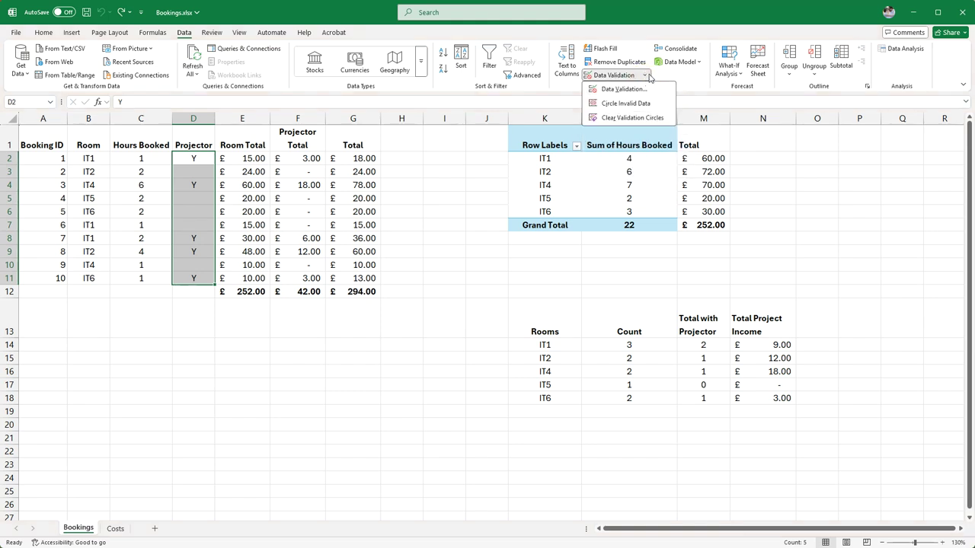
pyautogui.click(606, 90)
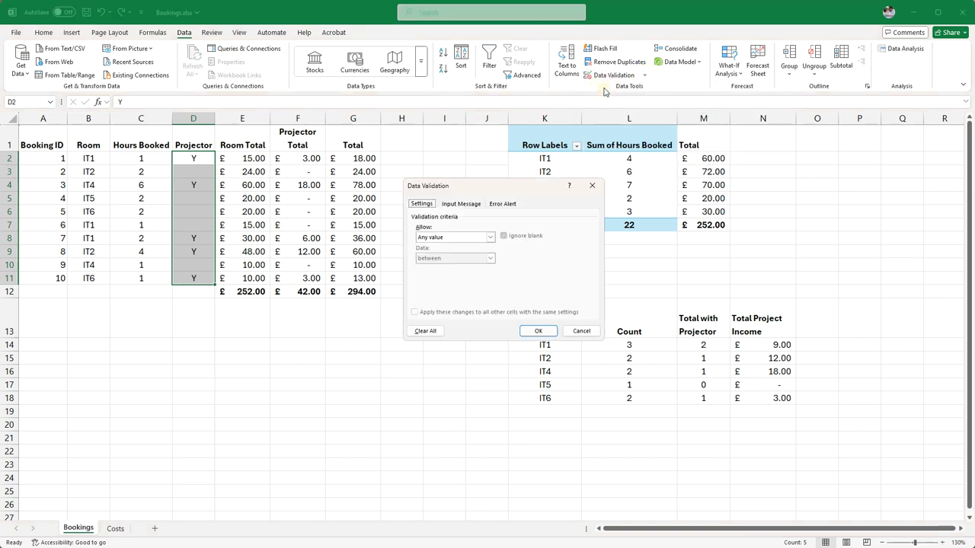
pyautogui.click(459, 237)
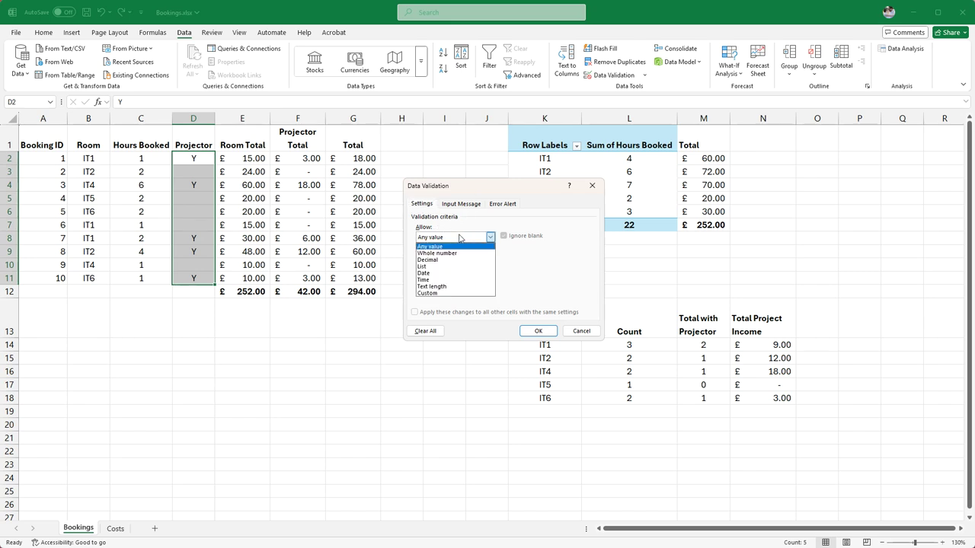
pyautogui.click(436, 294)
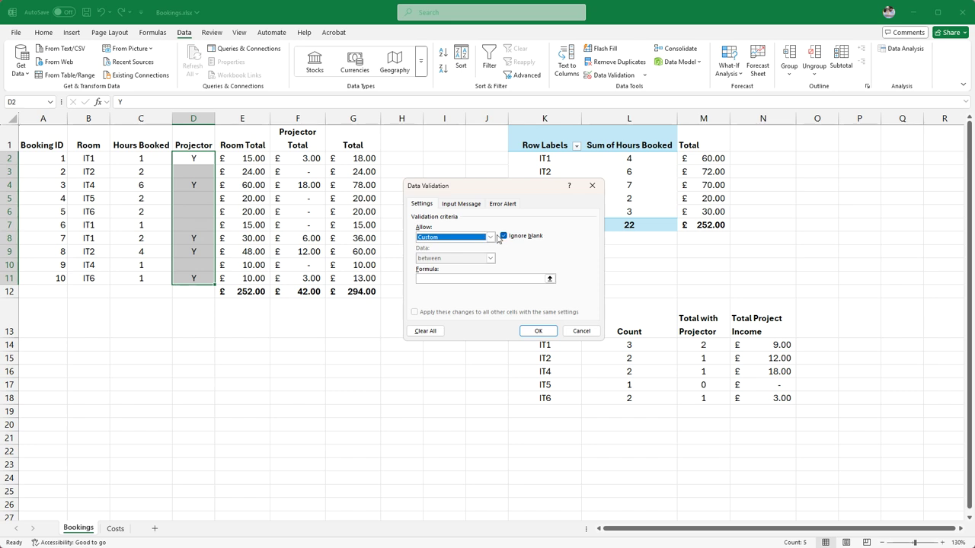
pyautogui.click(495, 238)
pyautogui.click(438, 268)
pyautogui.click(490, 238)
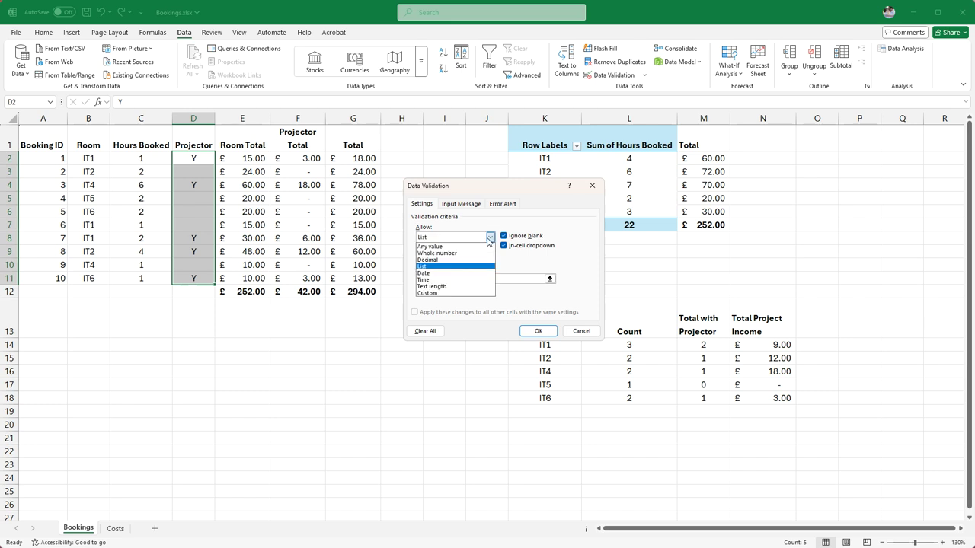
pyautogui.click(490, 237)
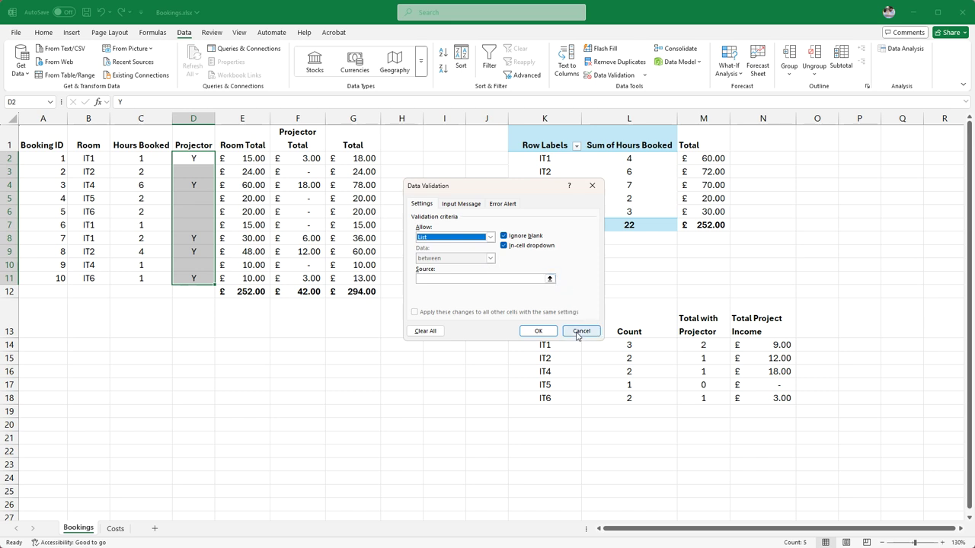
pyautogui.click(577, 335)
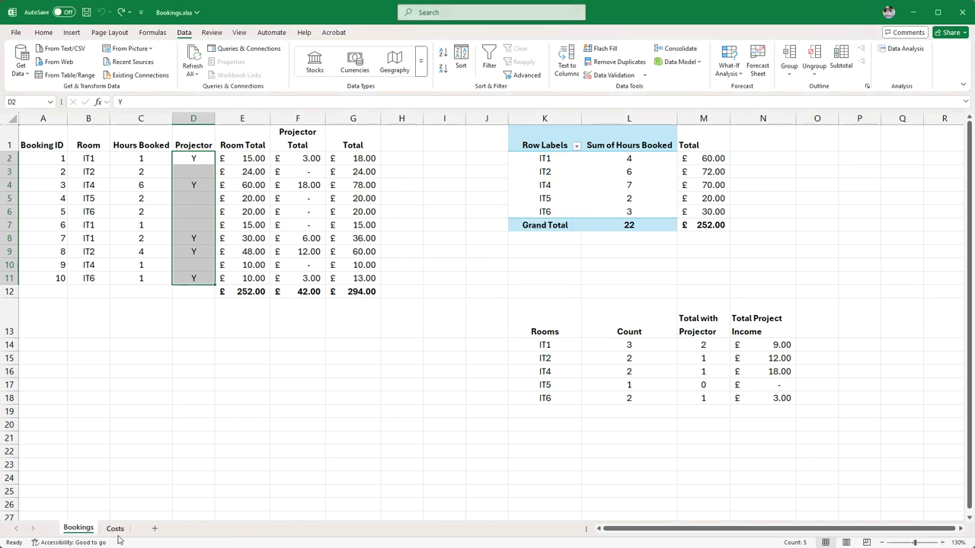
# Add a new worksheet and name it Validation
pyautogui.click(154, 529)
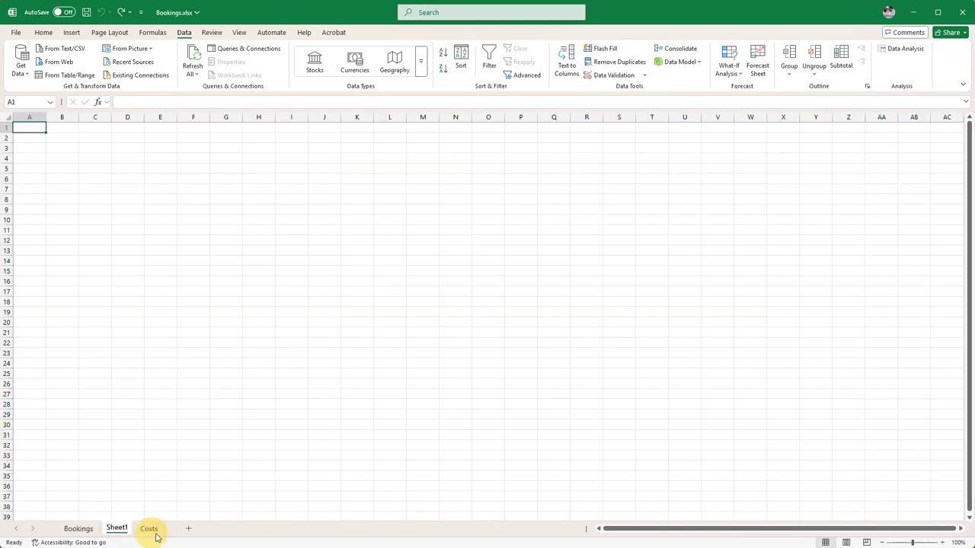
pyautogui.doubleClick(108, 530)
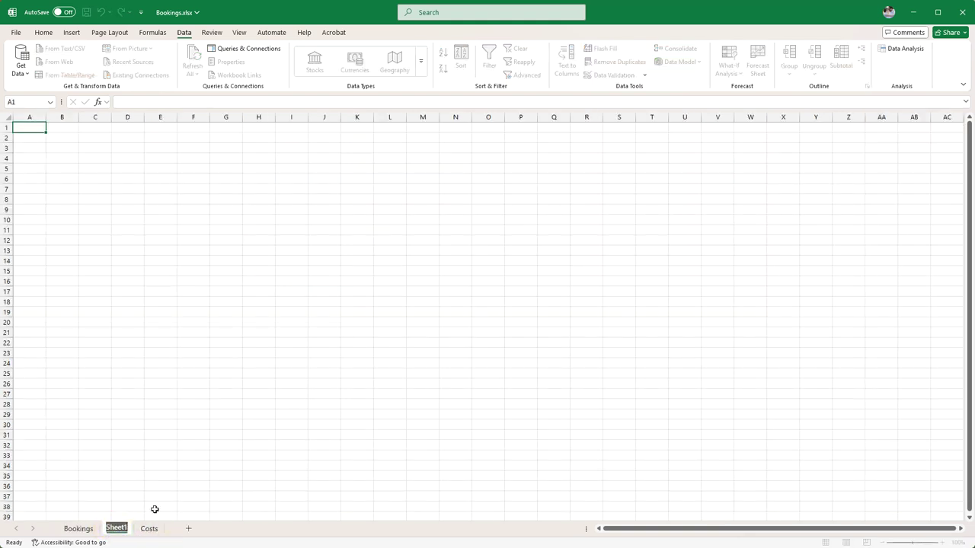
pyautogui.write('Validation')
pyautogui.press('Return')
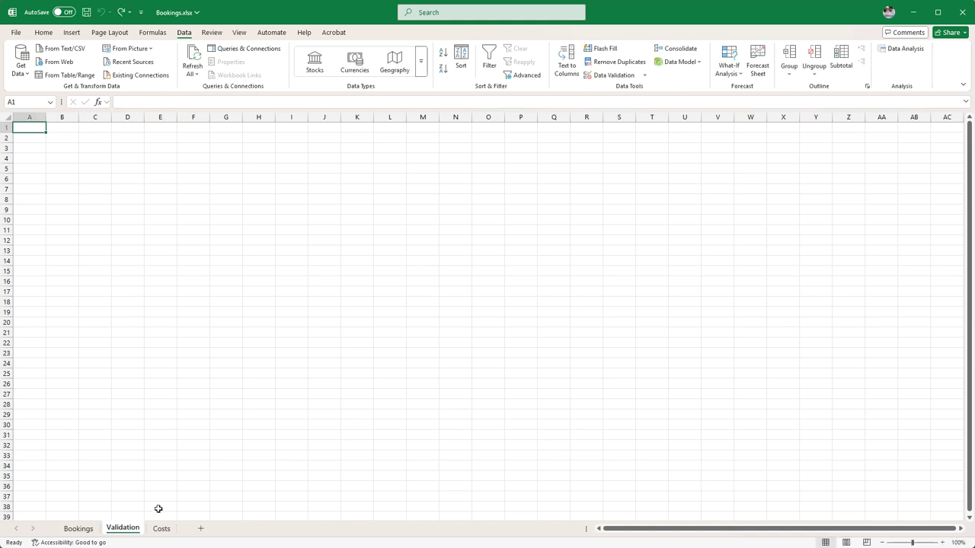
# Enter Y in A1 and N in A2 of the Validation sheet as the short answer list
pyautogui.click(26, 129)
pyautogui.write('Yes')
pyautogui.press('Return')
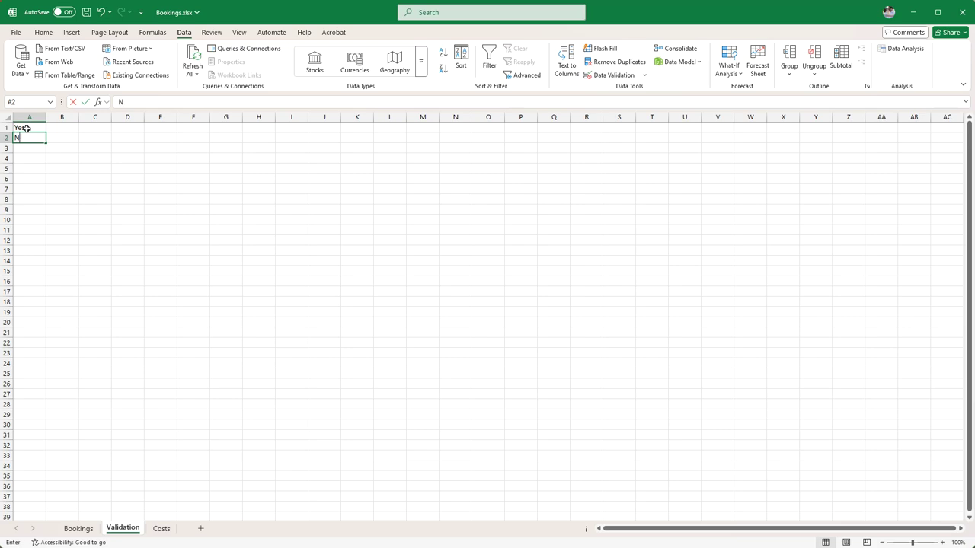
pyautogui.write('N')
pyautogui.click(26, 129)
pyautogui.write('Y')
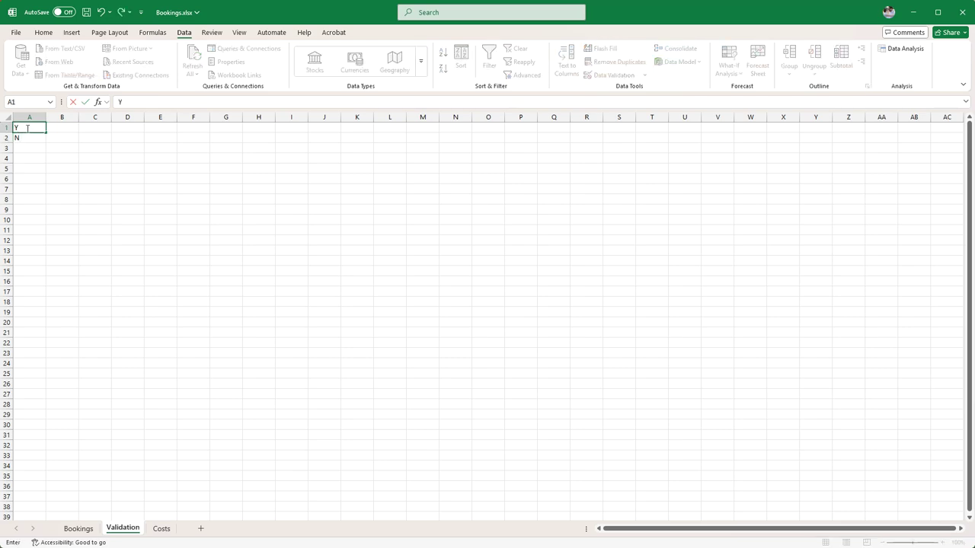
pyautogui.press('Return')
# Enter Yes in B1 and No in B2 of the Validation sheet
pyautogui.press('Up')
pyautogui.press('Right')
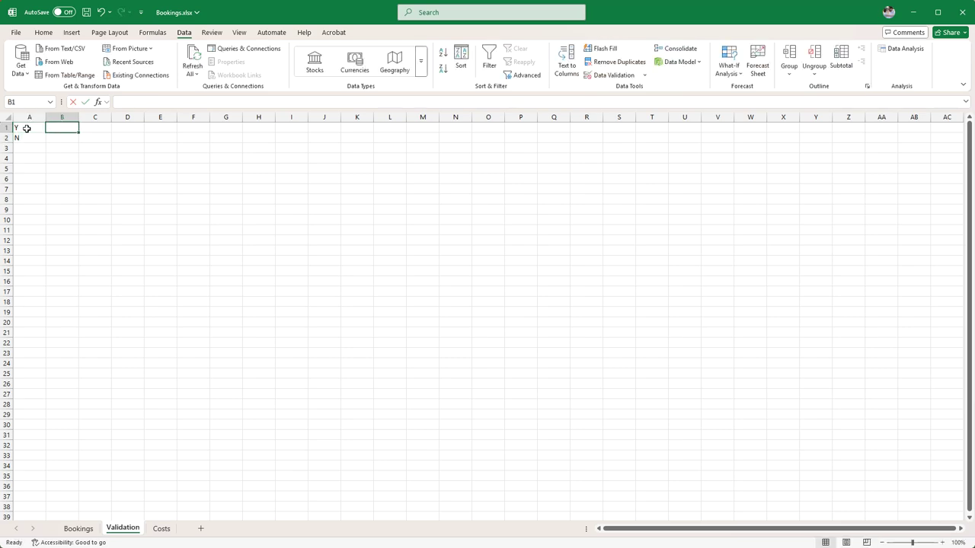
pyautogui.write('Yes')
pyautogui.press('Return')
pyautogui.write('No')
pyautogui.press('Return')
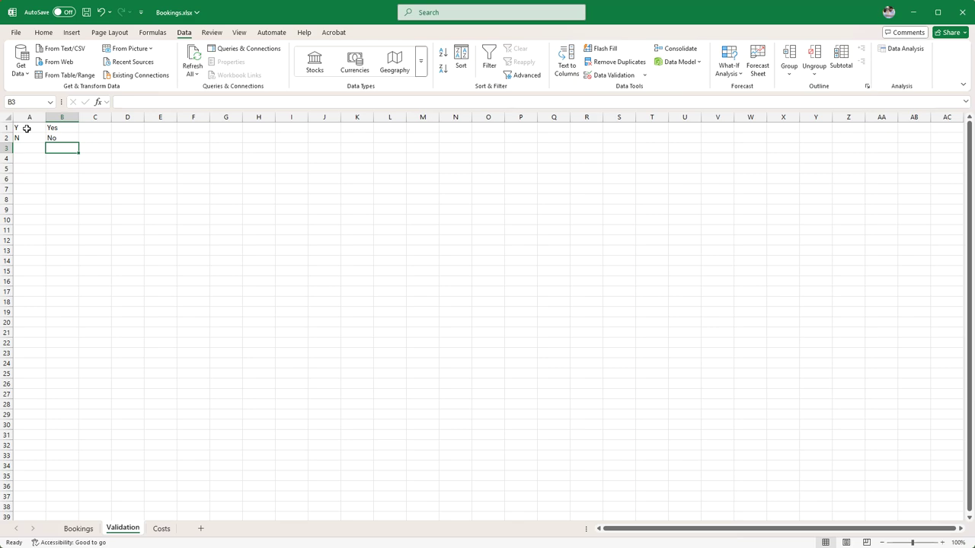
# Apply List data validation to Projector cells D2:D11 on the Bookings sheet, with =Validation!$A$1:$A$2 as the source
pyautogui.click(78, 529)
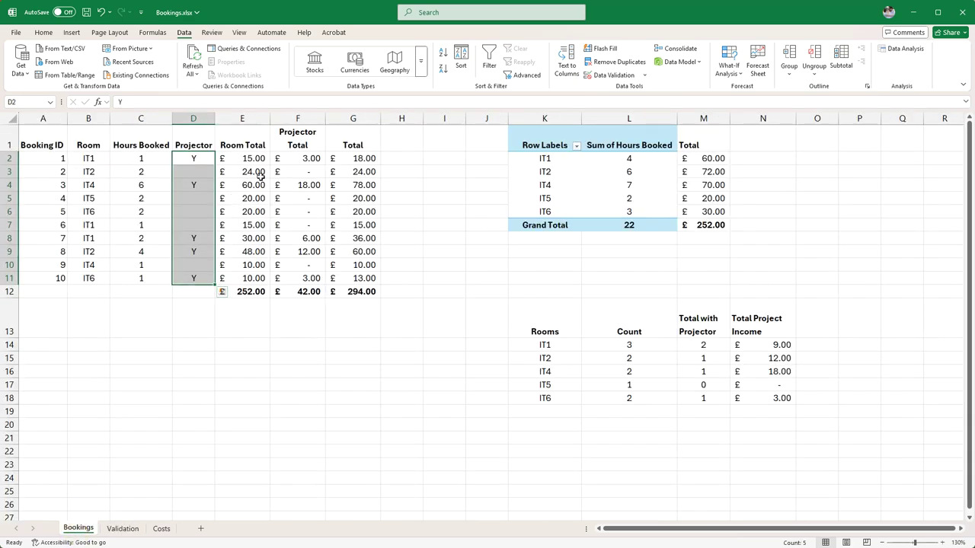
pyautogui.click(612, 75)
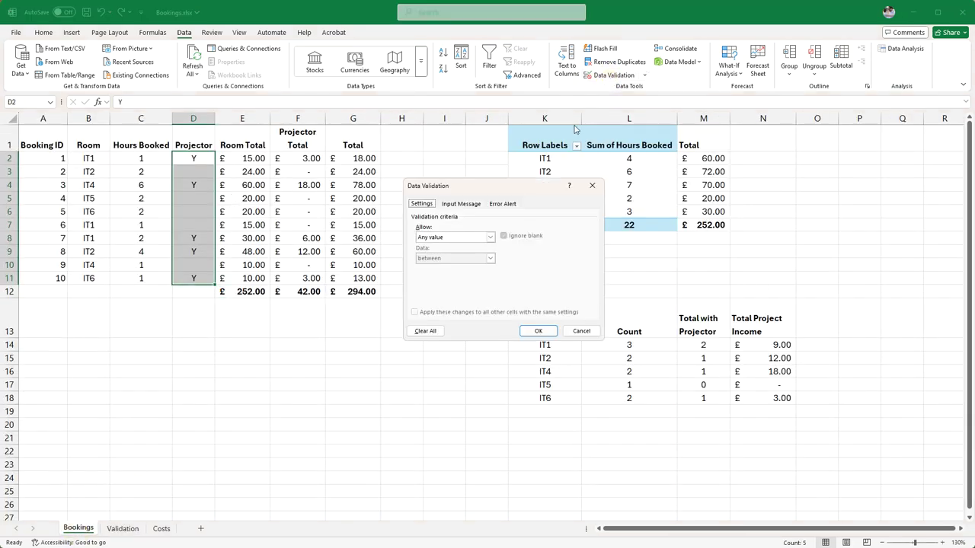
pyautogui.click(489, 238)
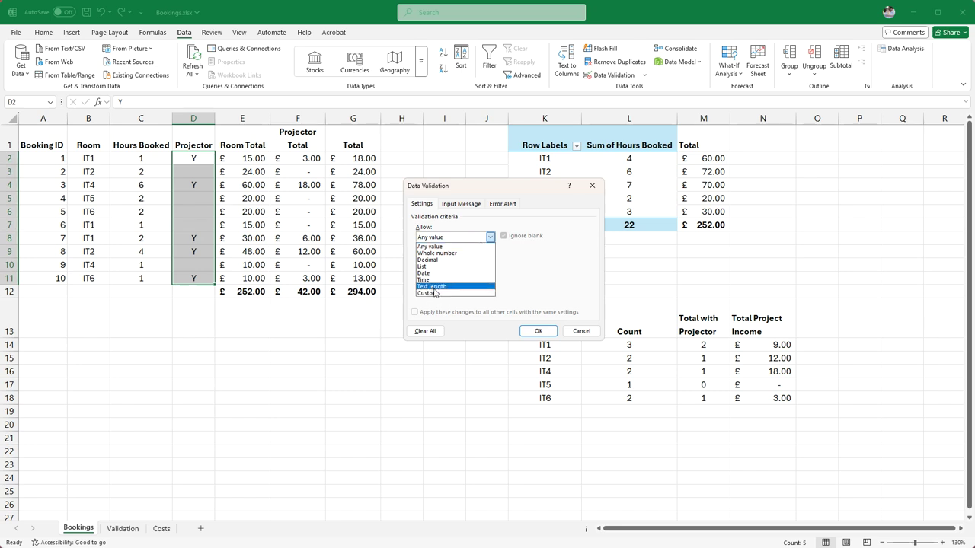
pyautogui.click(424, 266)
pyautogui.click(549, 279)
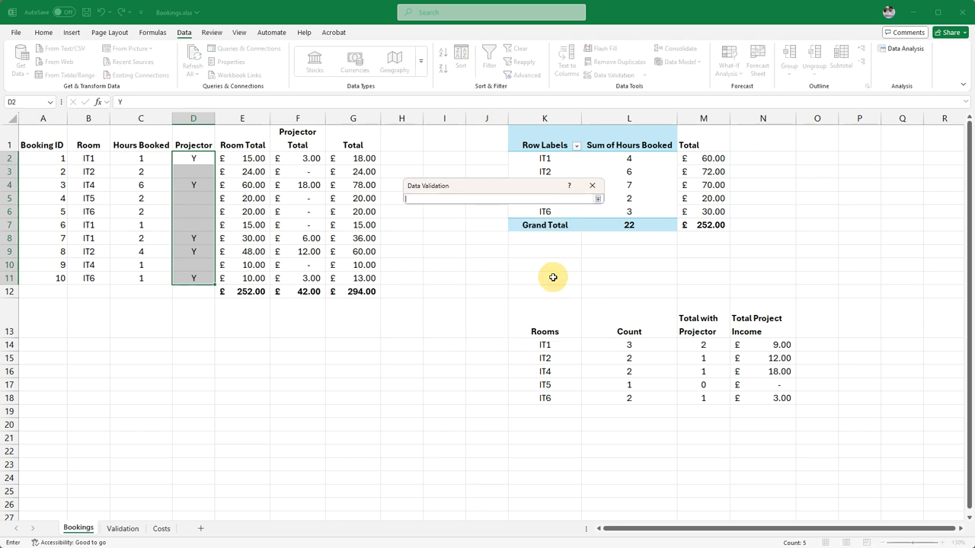
pyautogui.click(122, 528)
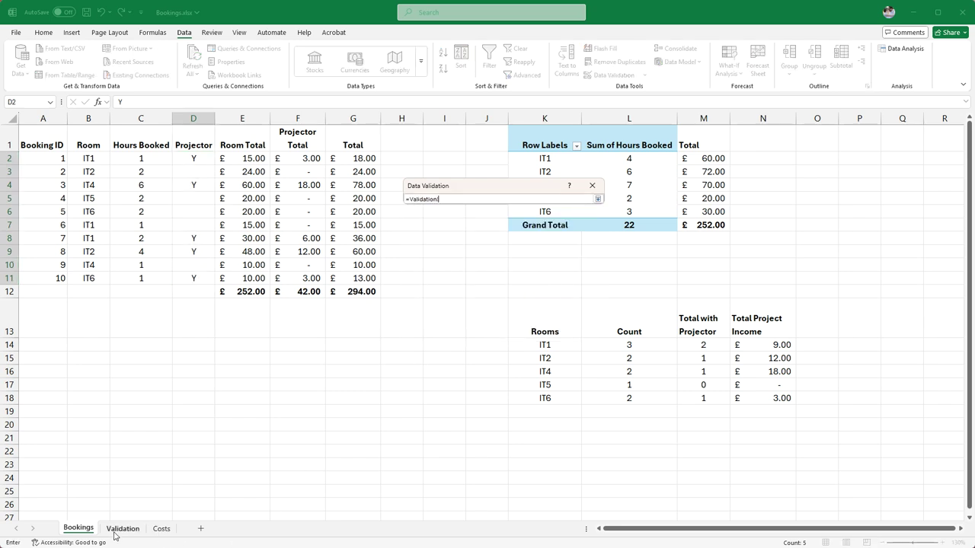
pyautogui.moveTo(19, 131); pyautogui.dragTo(22, 142)
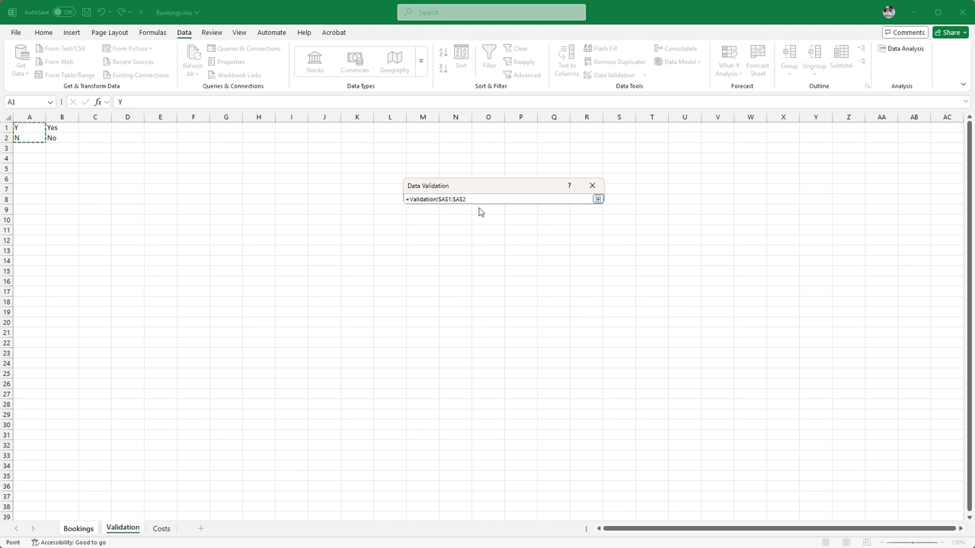
pyautogui.click(598, 199)
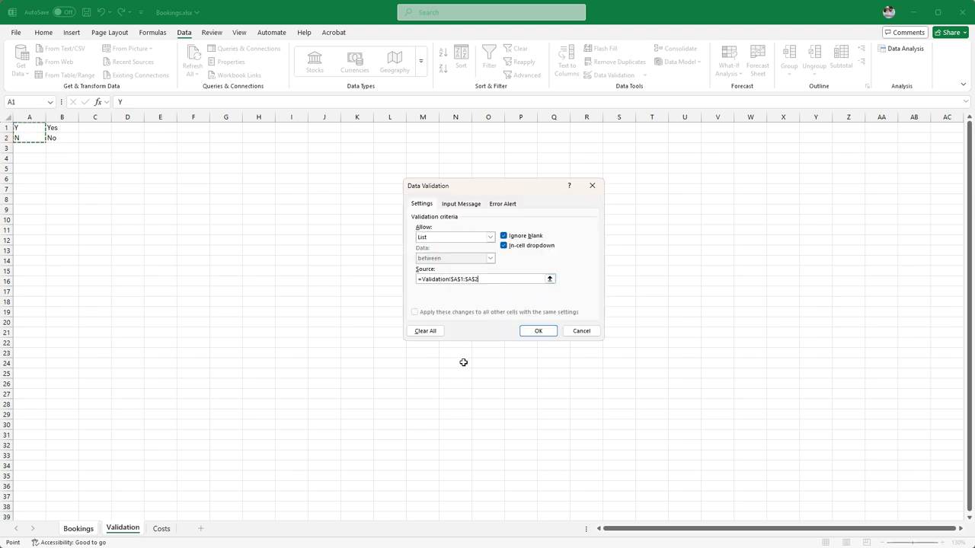
pyautogui.click(537, 331)
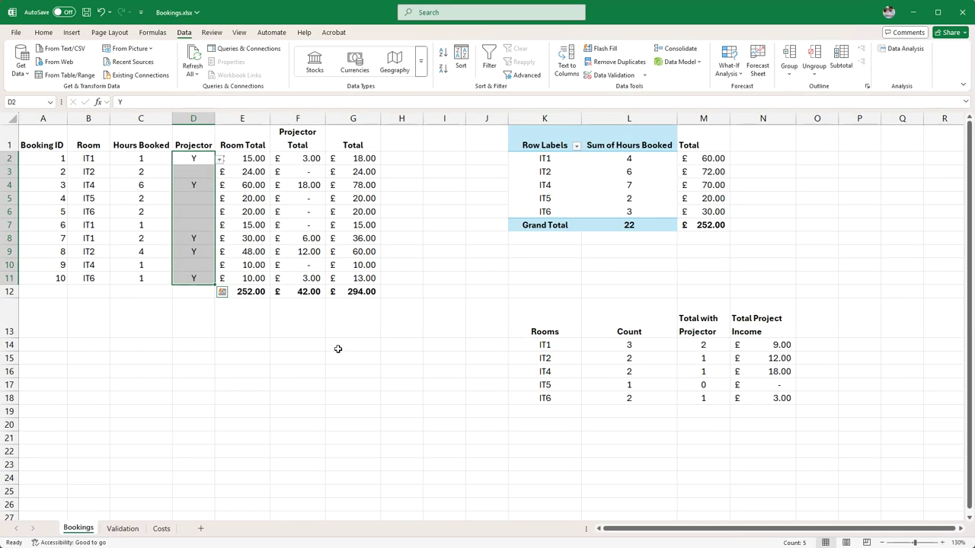
# Test the validation list in D2 by choosing N and switching it back to Y
pyautogui.click(312, 356)
pyautogui.click(201, 159)
pyautogui.click(220, 160)
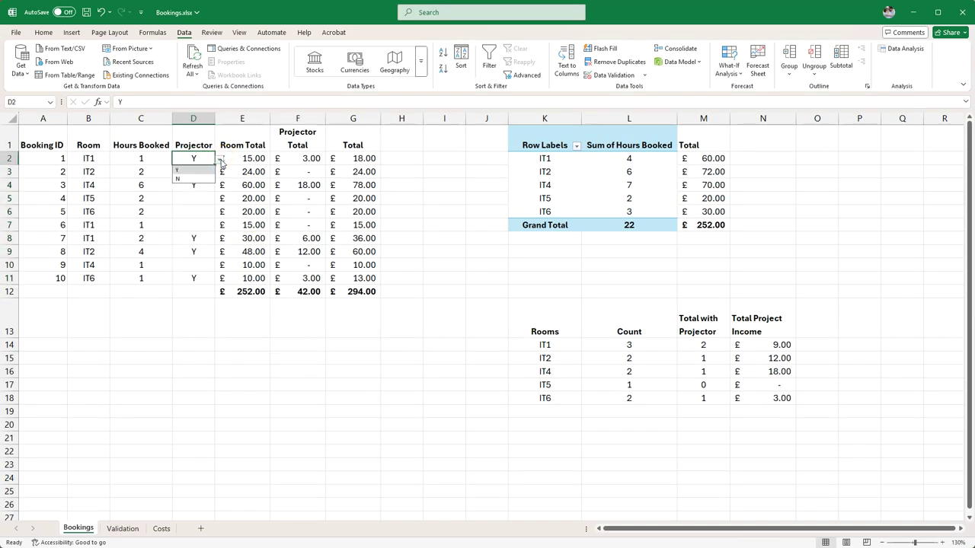
pyautogui.click(190, 179)
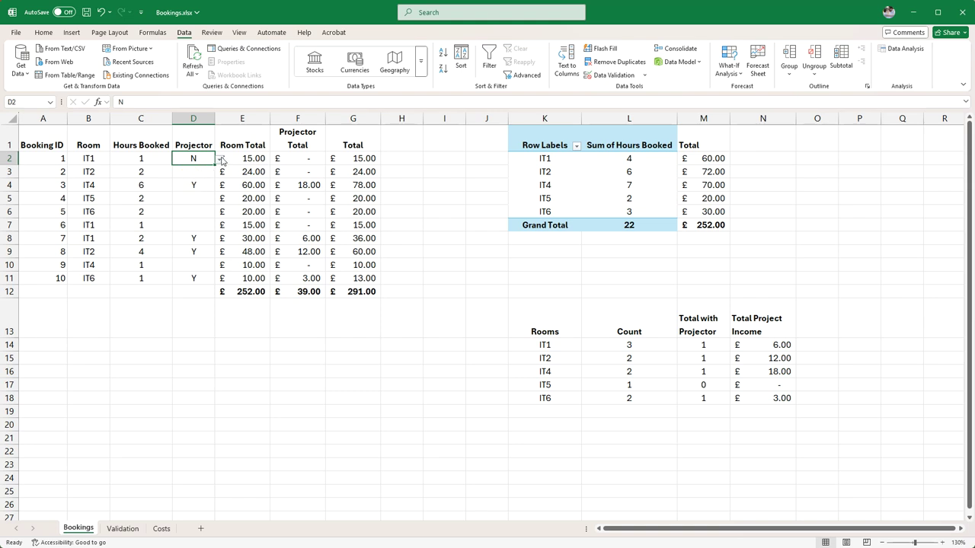
pyautogui.click(220, 160)
pyautogui.click(186, 169)
# Choose N from the validation list for the blank Projector cells D3 and D5
pyautogui.click(186, 172)
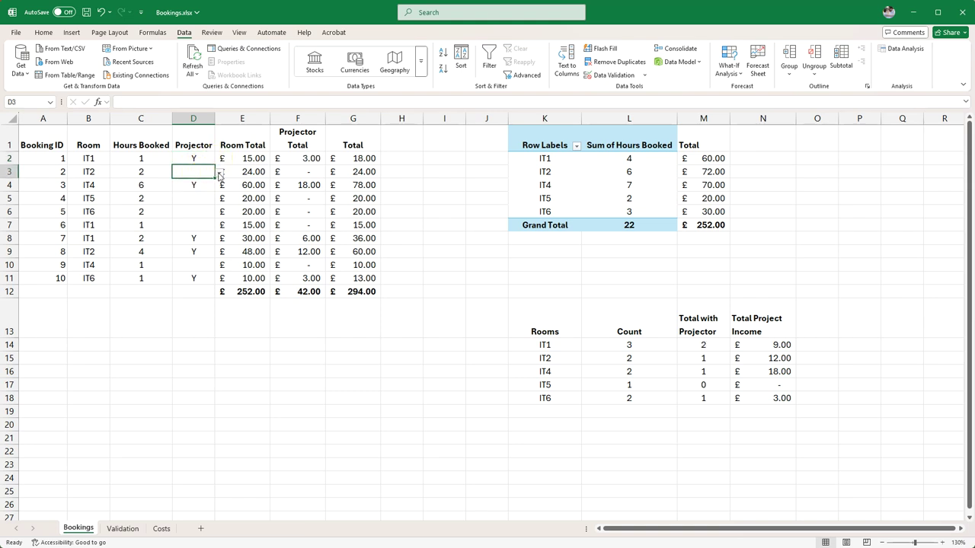
pyautogui.click(220, 173)
pyautogui.click(188, 192)
pyautogui.click(200, 198)
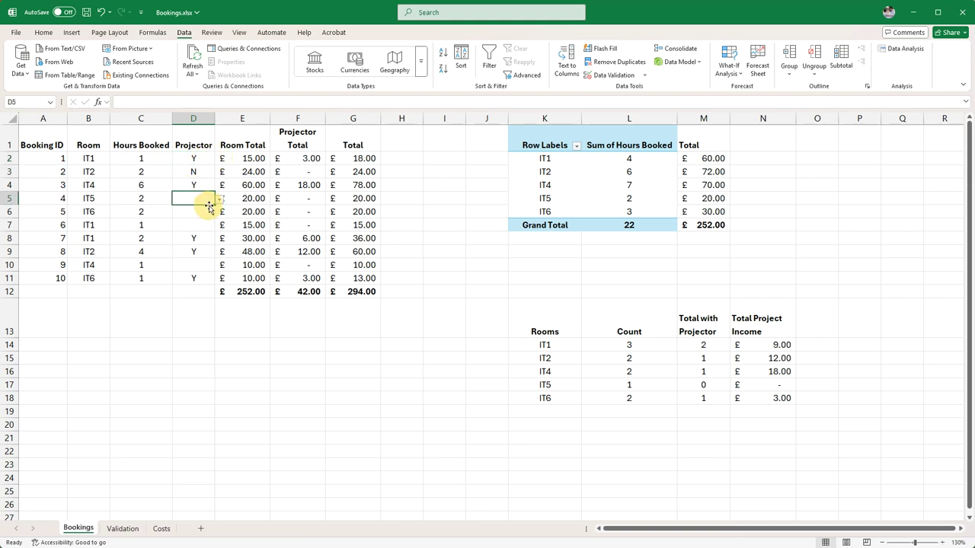
pyautogui.click(220, 199)
pyautogui.click(191, 218)
# Try to enter the invalid value S in Projector cell D6 to test the validation
pyautogui.click(196, 212)
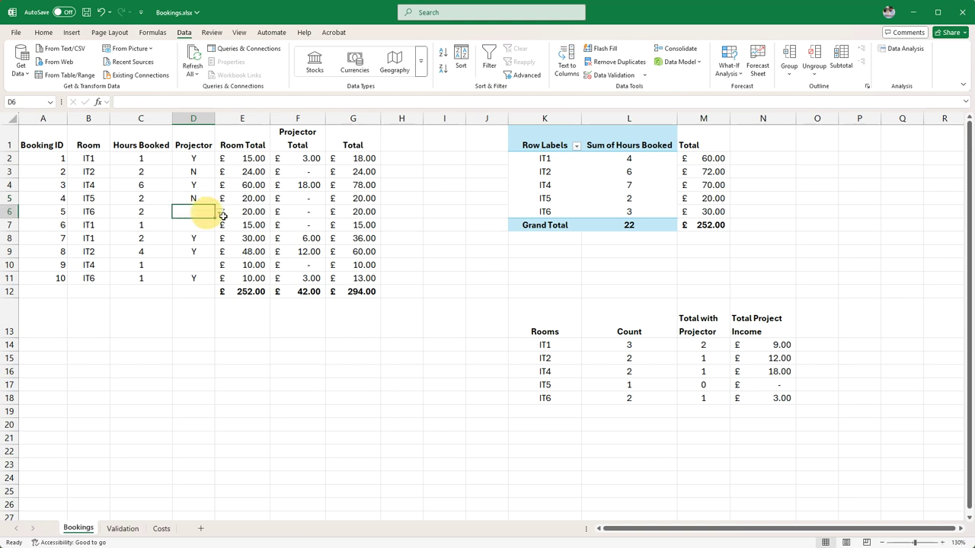
pyautogui.write('S')
pyautogui.press('Return')
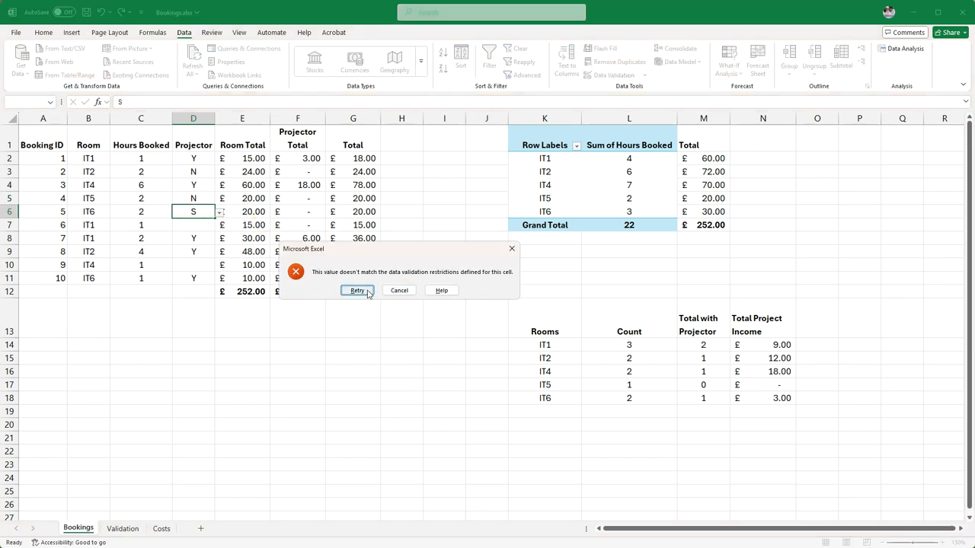
# Add a Stop error alert to Projector cells D2:D11, titled "Input Error" with the message "Inputs must be Y for Yes or N for No."
pyautogui.click(399, 290)
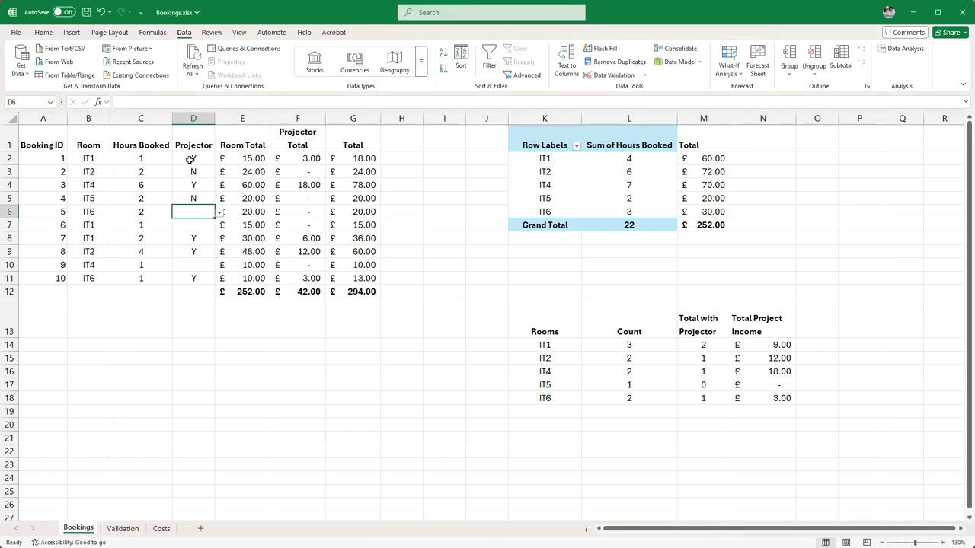
pyautogui.moveTo(192, 159); pyautogui.dragTo(191, 278)
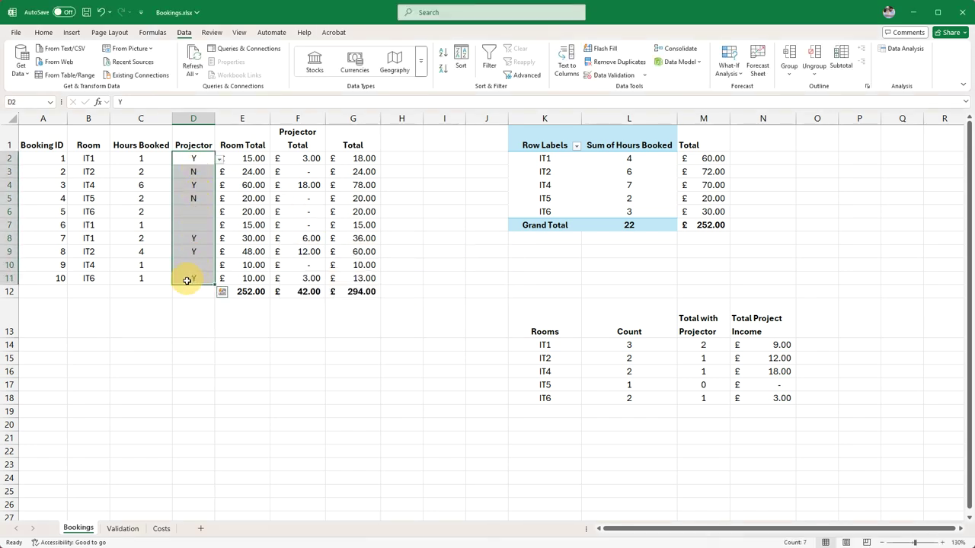
pyautogui.click(605, 76)
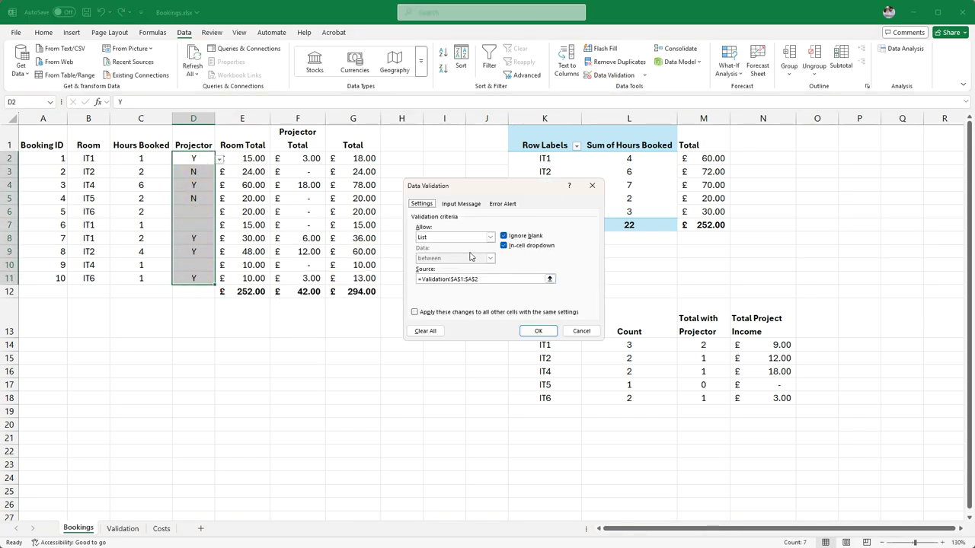
pyautogui.click(460, 204)
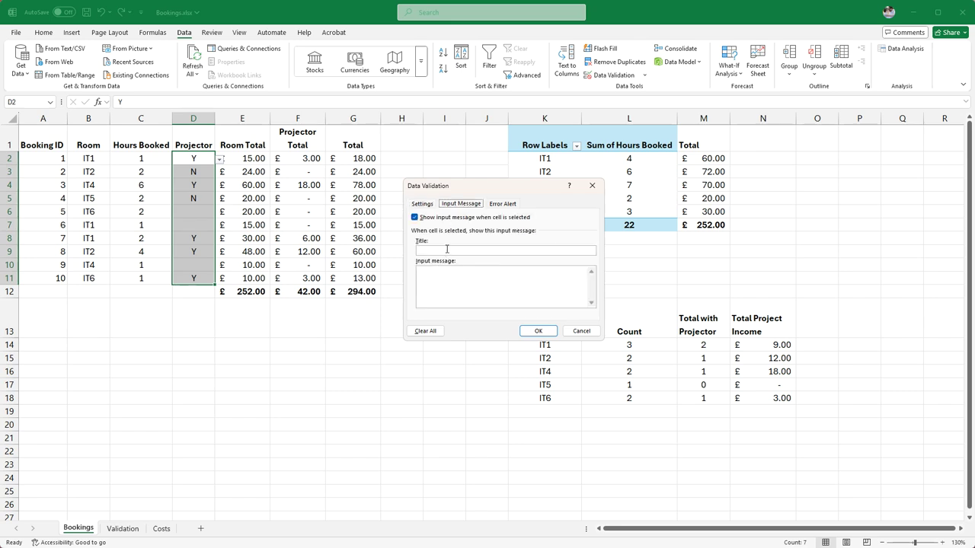
pyautogui.click(503, 203)
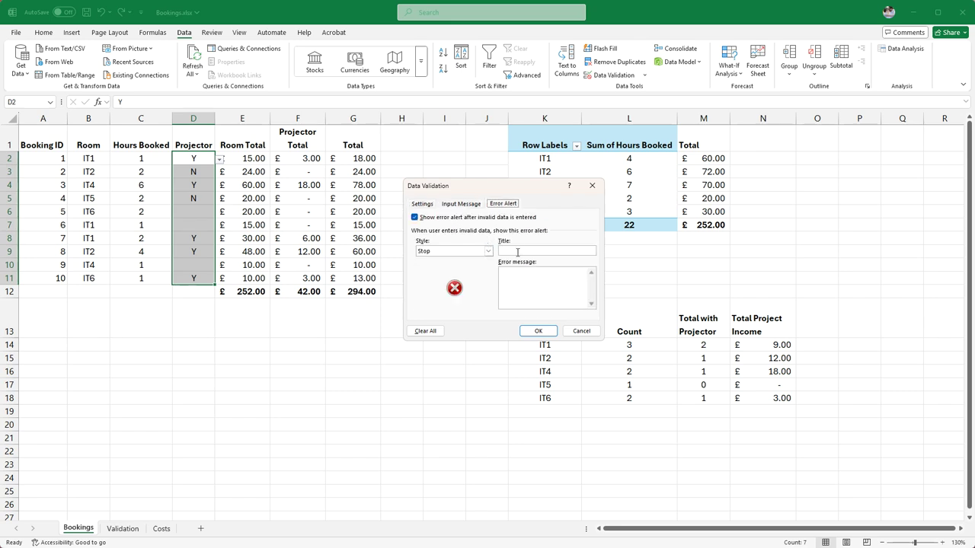
pyautogui.click(512, 283)
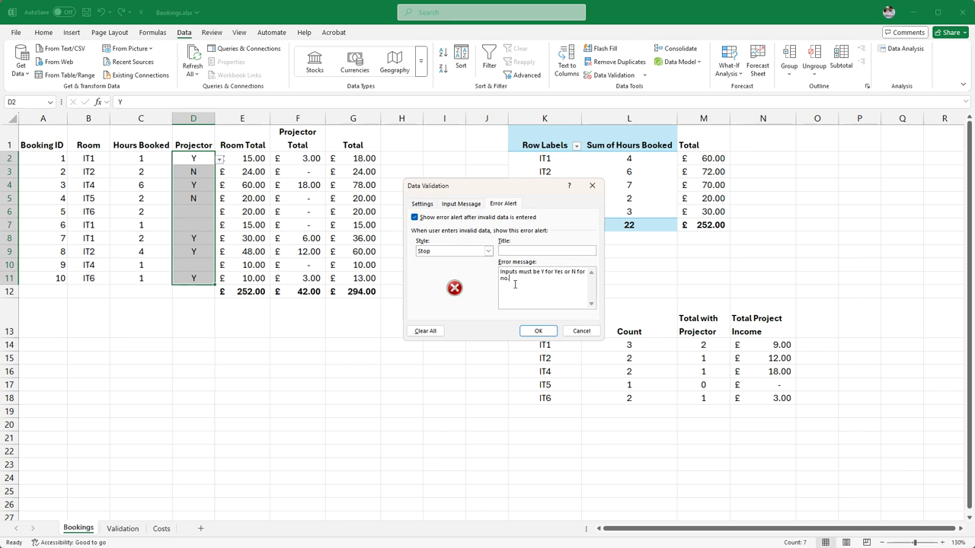
pyautogui.rightClick(545, 273)
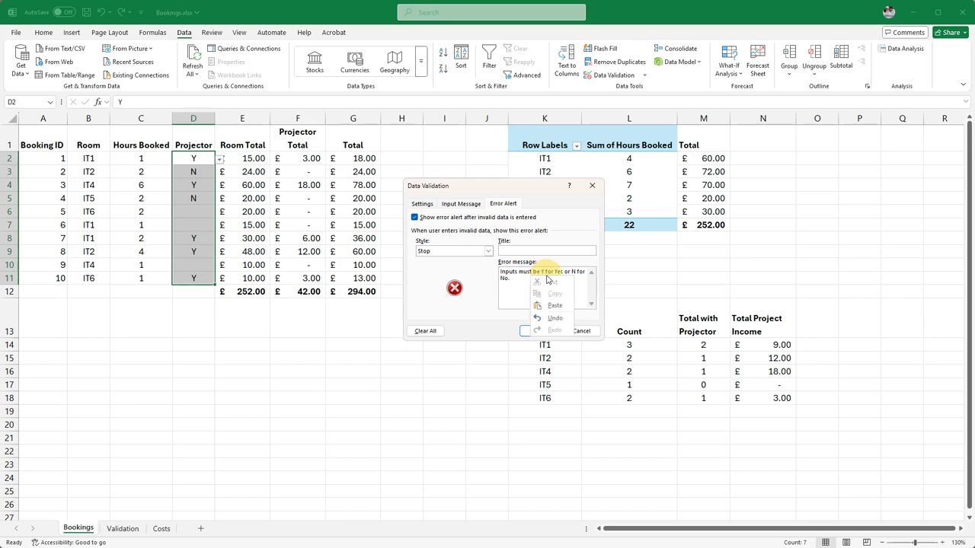
pyautogui.click(519, 250)
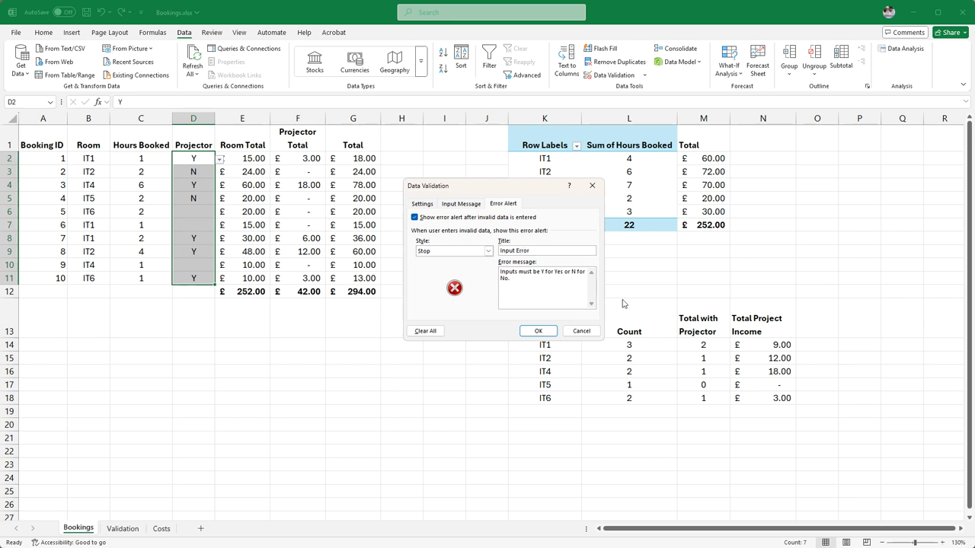
pyautogui.click(538, 331)
pyautogui.click(308, 346)
# Try to enter the invalid value F in Projector cell D6 to test the custom error alert
pyautogui.click(183, 212)
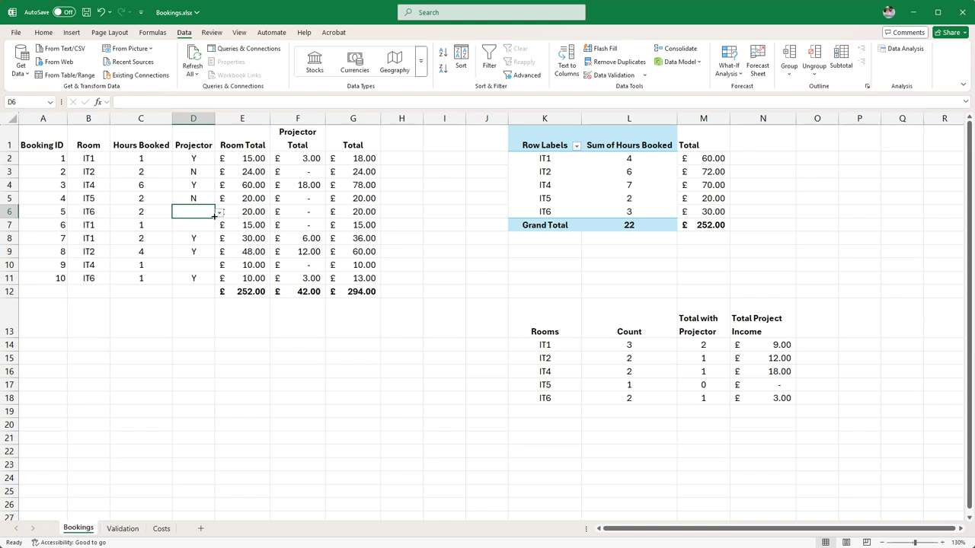
pyautogui.write('F')
pyautogui.press('Return')
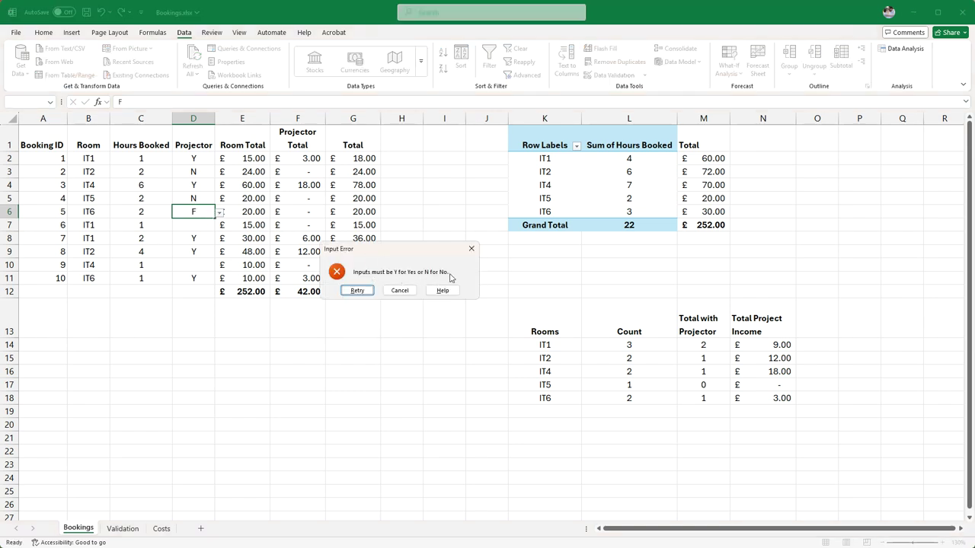
pyautogui.click(357, 290)
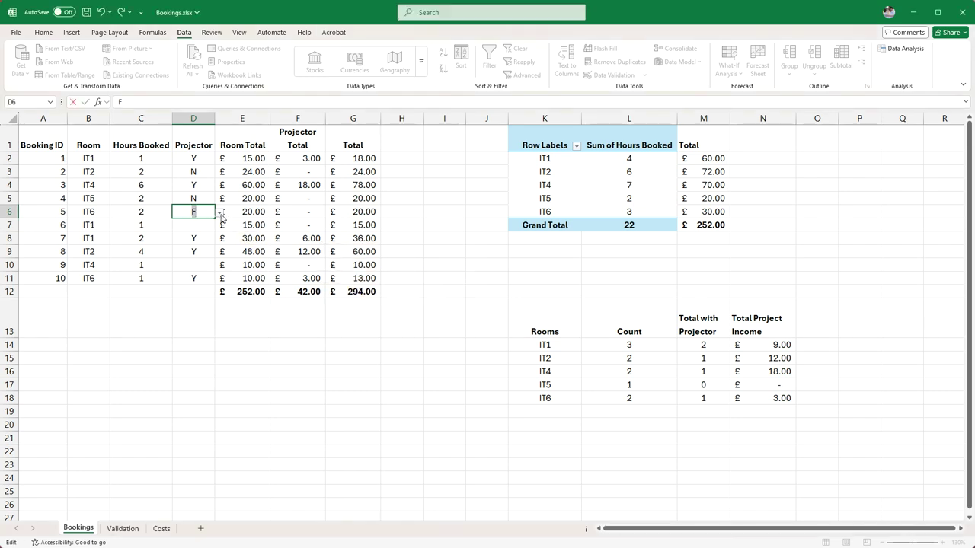
pyautogui.click(220, 215)
pyautogui.click(398, 291)
# Fill the remaining blank Projector cells D6, D7 and D10 with N
pyautogui.click(220, 216)
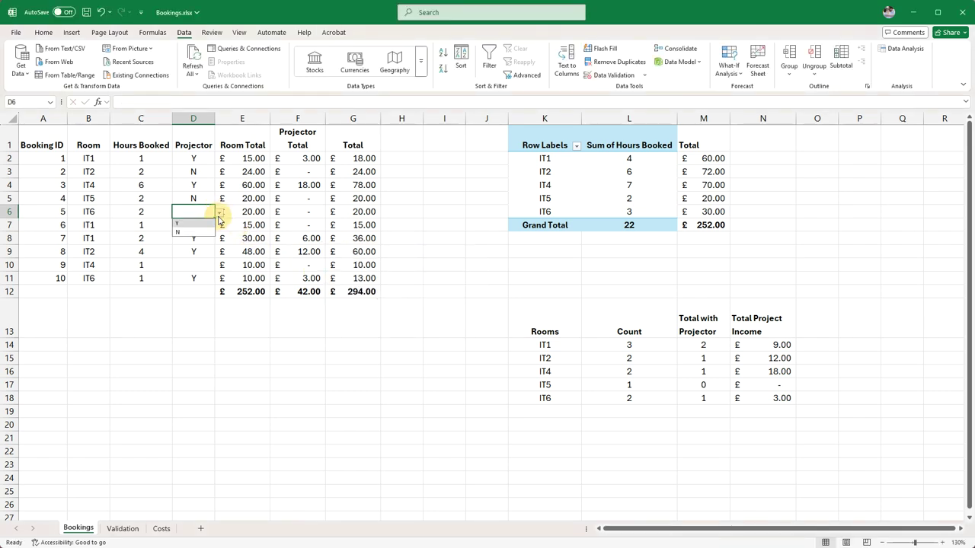
pyautogui.click(182, 232)
pyautogui.click(209, 225)
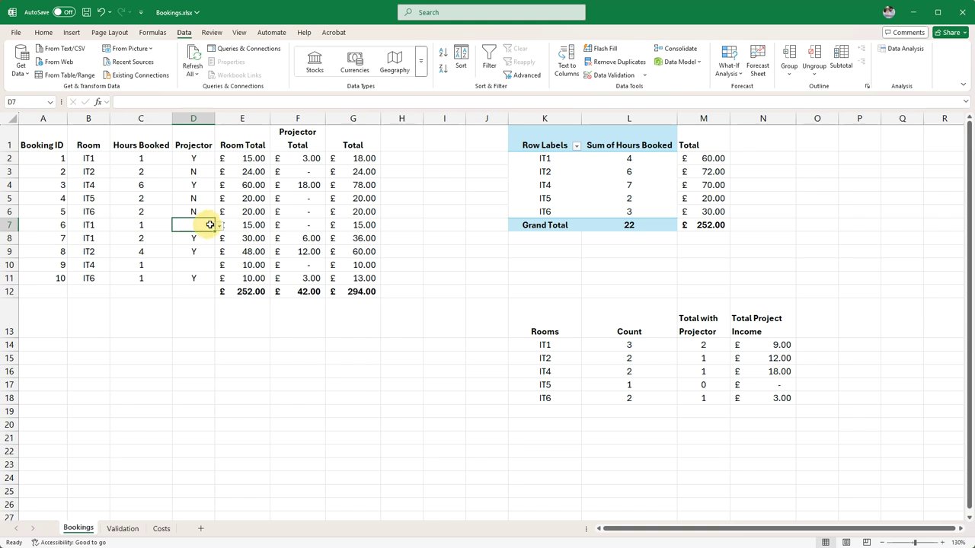
pyautogui.click(219, 225)
pyautogui.click(191, 245)
pyautogui.click(209, 265)
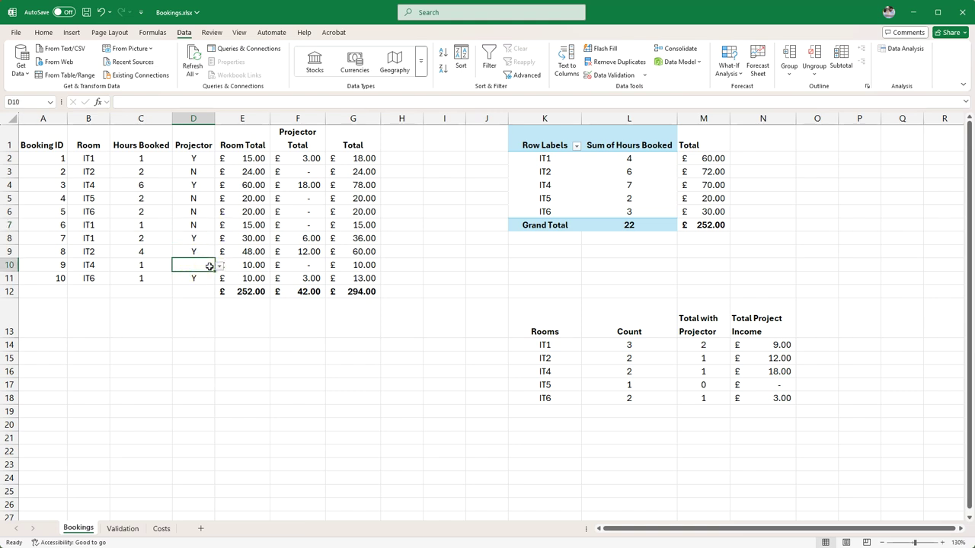
pyautogui.write('N')
pyautogui.click(233, 349)
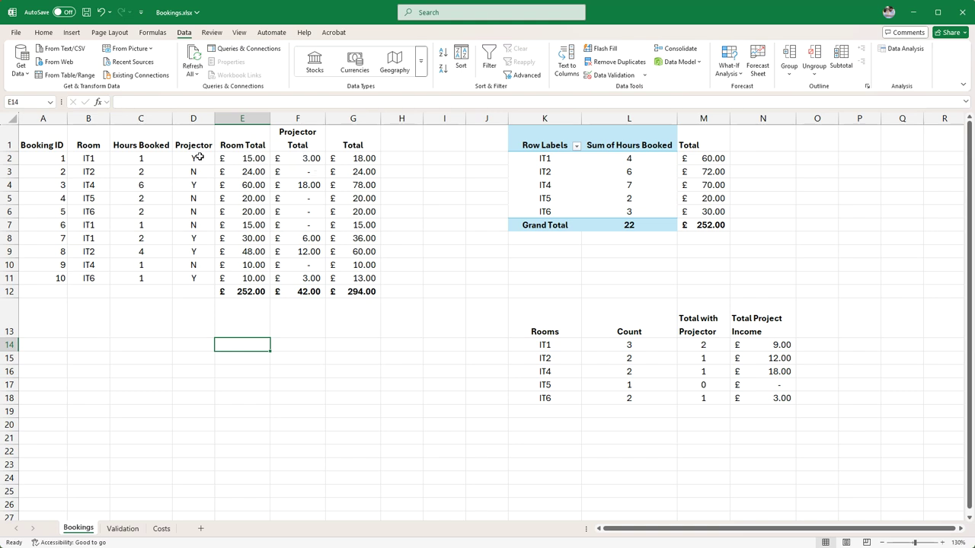
# Define a new conditional formatting rule for D2:D11 that formats only cells with specific text containing Y
pyautogui.moveTo(198, 157); pyautogui.dragTo(193, 274)
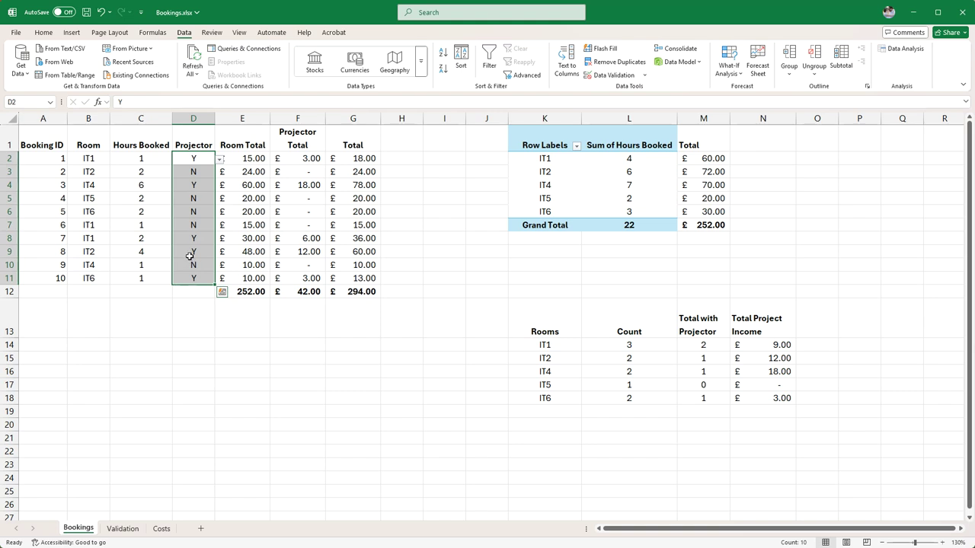
pyautogui.rightClick(193, 200)
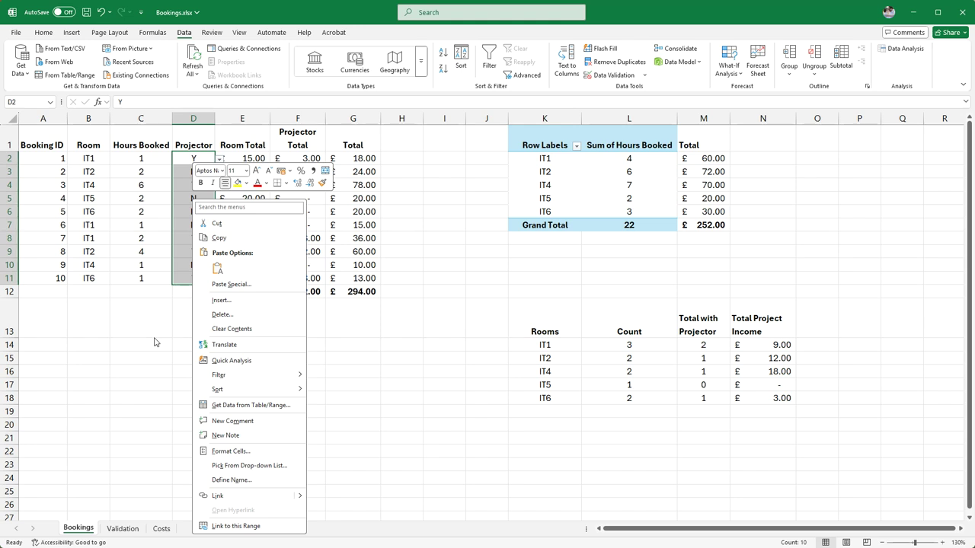
pyautogui.press('Escape')
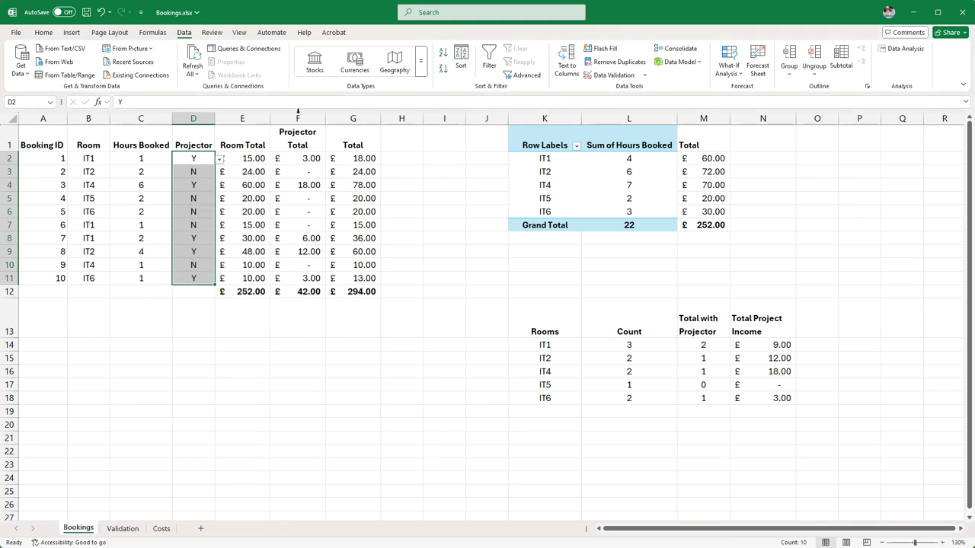
pyautogui.click(44, 32)
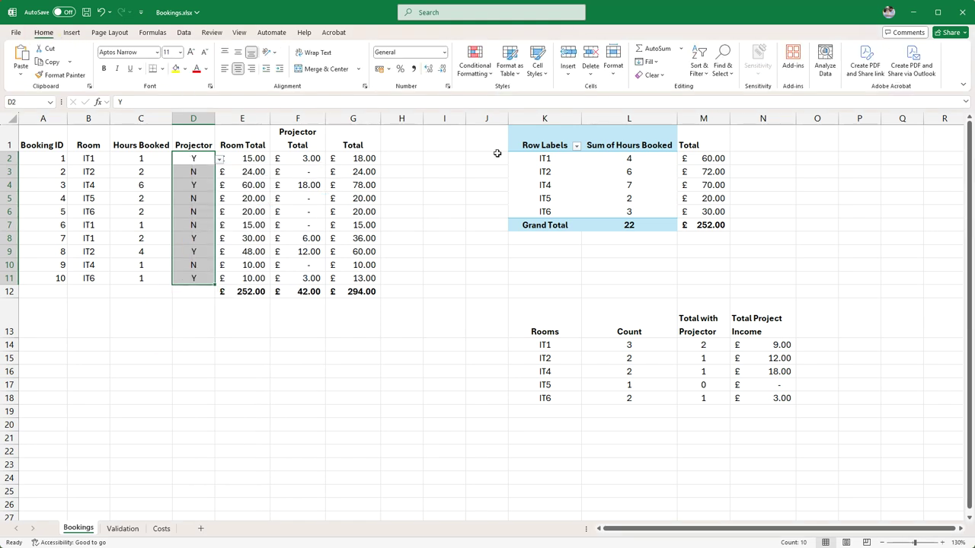
pyautogui.click(481, 70)
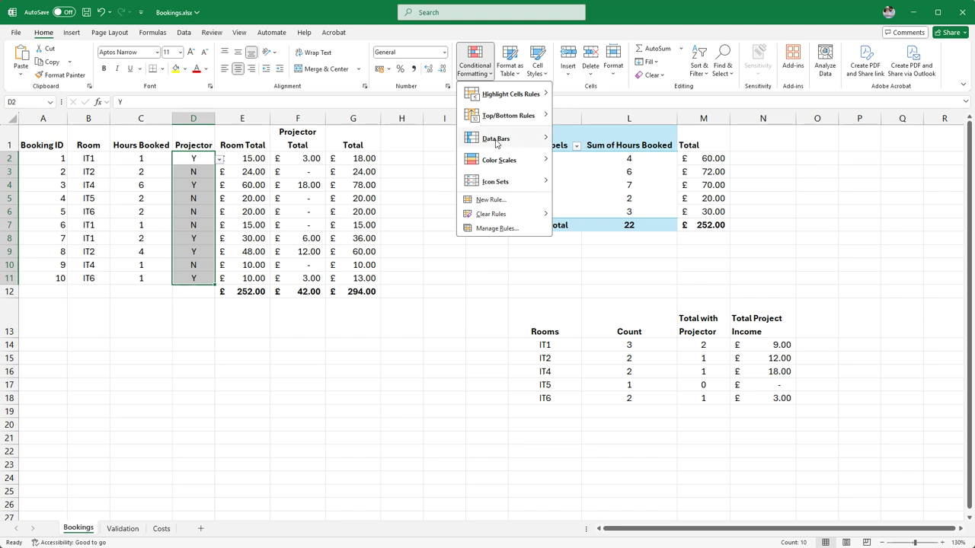
pyautogui.click(499, 202)
pyautogui.click(427, 218)
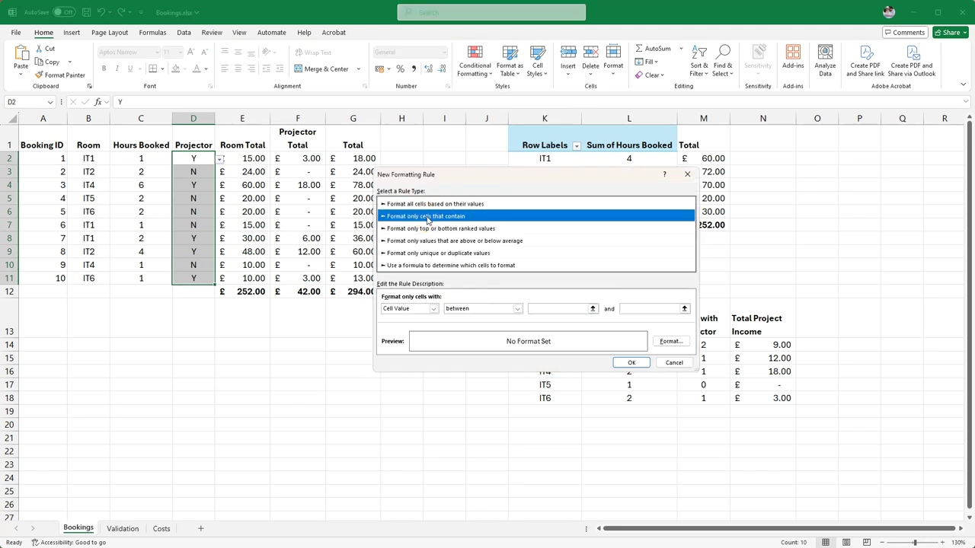
pyautogui.click(434, 309)
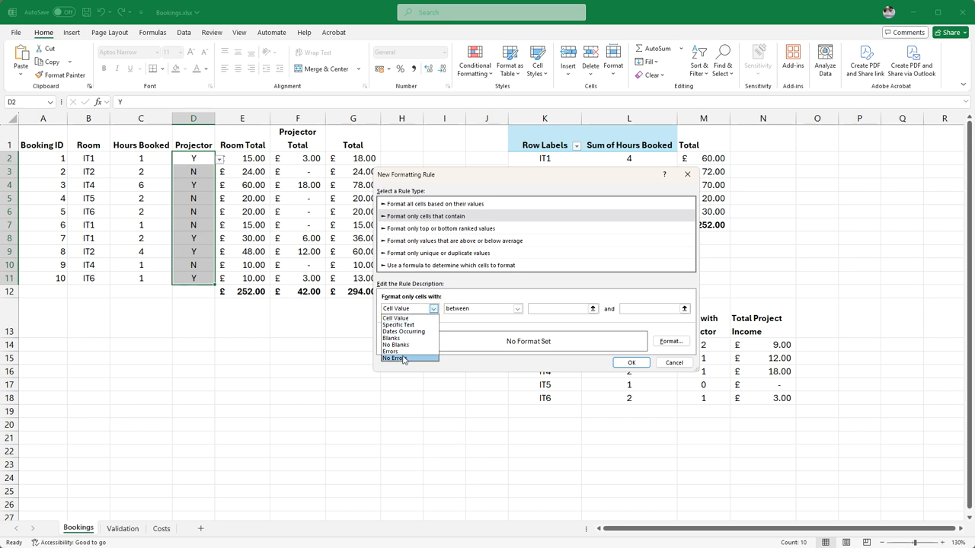
pyautogui.click(408, 326)
pyautogui.click(521, 309)
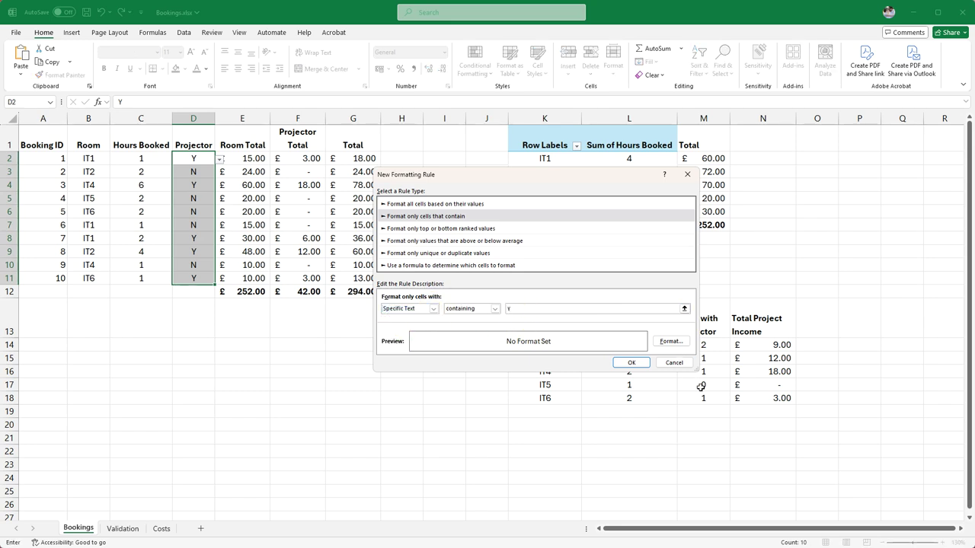
# Give the Y rule a light green fill and apply it to the Projector cells
pyautogui.click(670, 341)
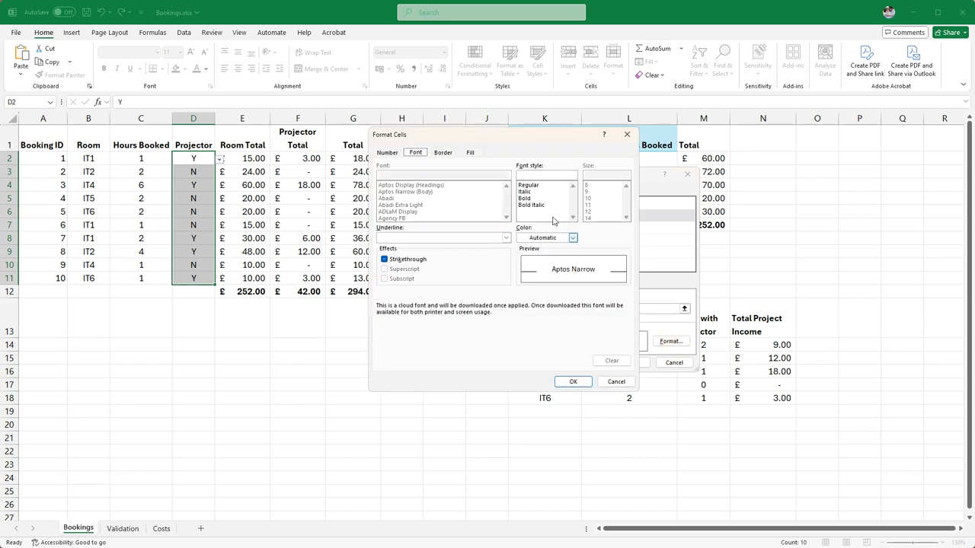
pyautogui.click(470, 152)
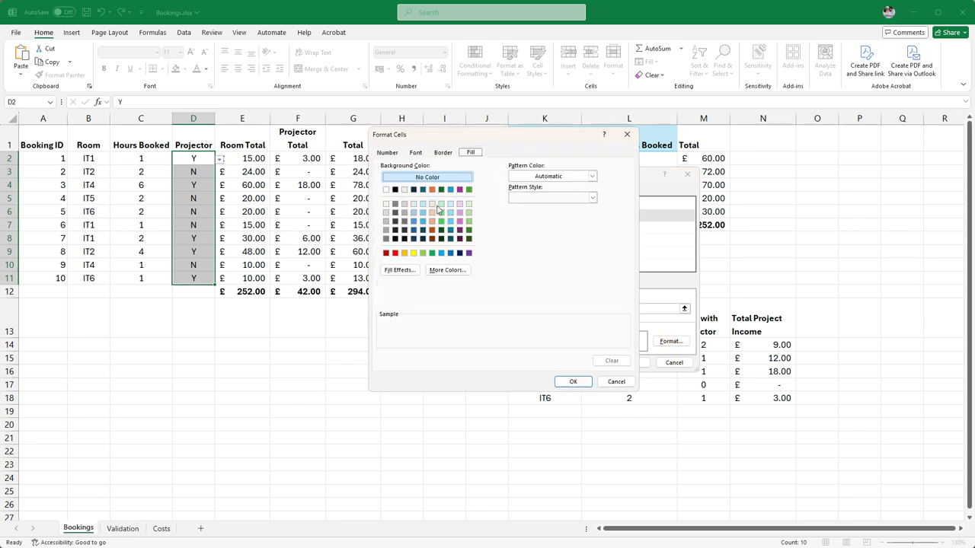
pyautogui.click(470, 214)
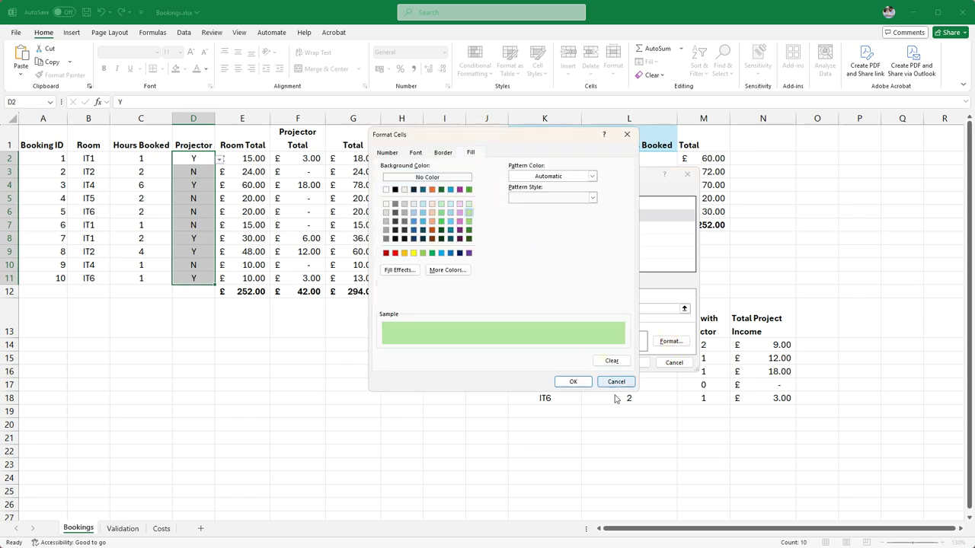
pyautogui.click(573, 381)
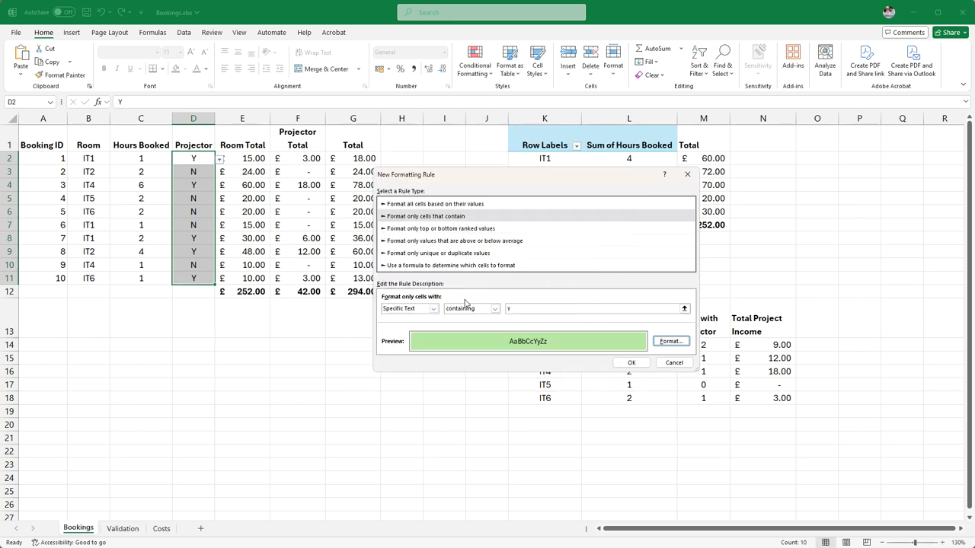
pyautogui.click(630, 364)
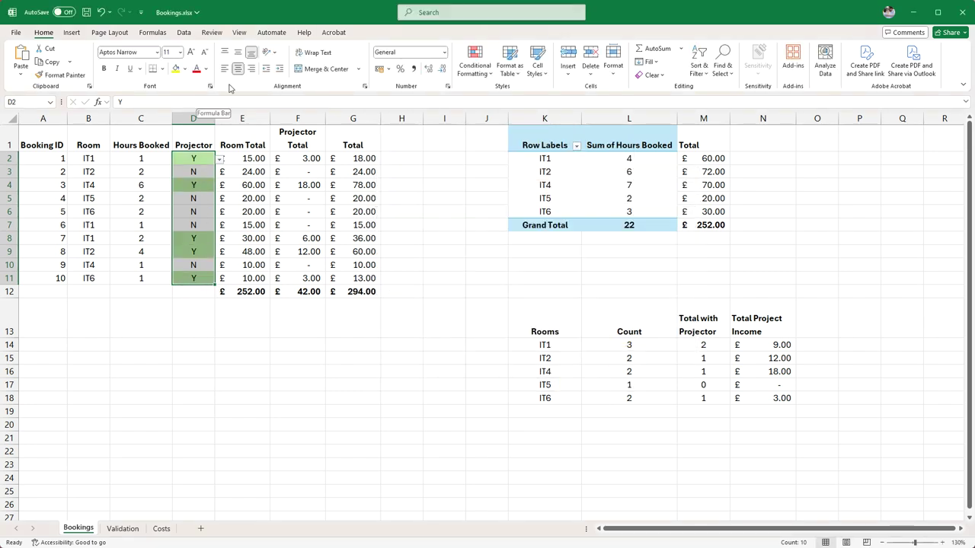
# Define a second conditional formatting rule for D2:D11 that formats only cells with specific text containing N
pyautogui.click(474, 67)
pyautogui.click(503, 198)
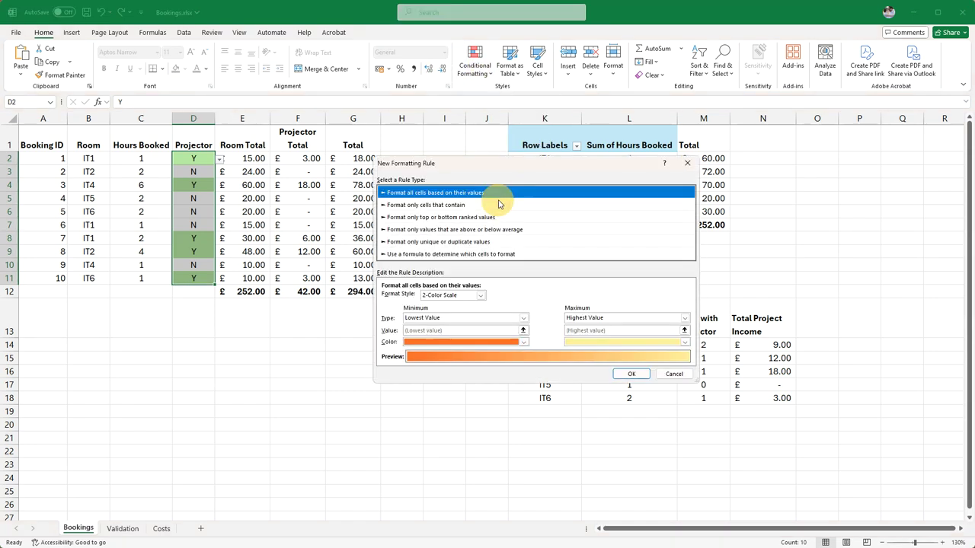
pyautogui.click(433, 204)
pyautogui.click(433, 297)
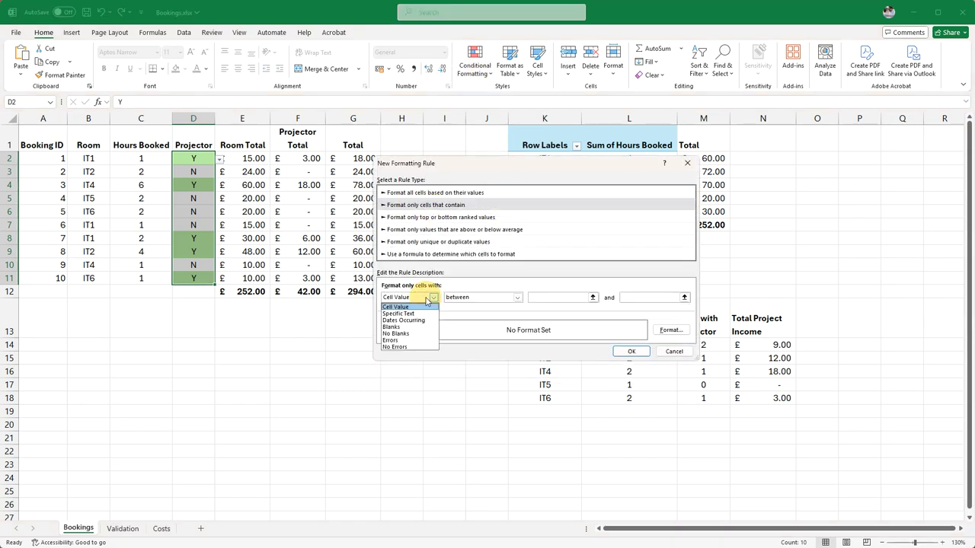
pyautogui.click(404, 313)
pyautogui.click(508, 297)
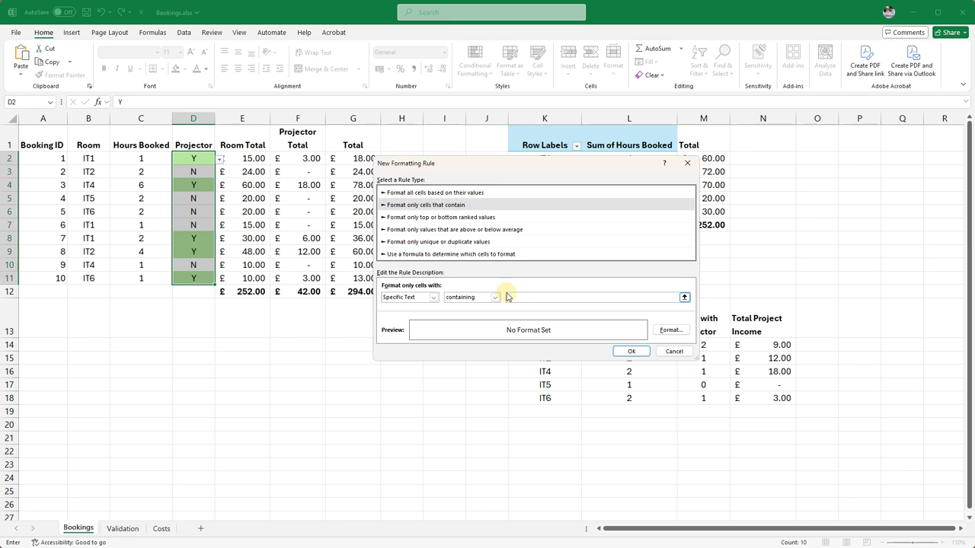
# Give the N rule a light pink-purple fill and apply it to the Projector cells
pyautogui.click(666, 330)
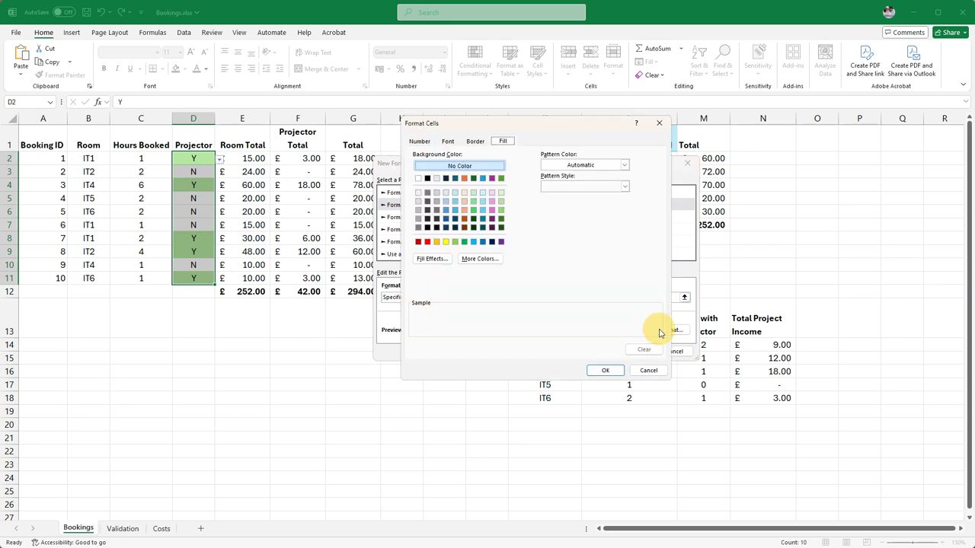
pyautogui.click(493, 202)
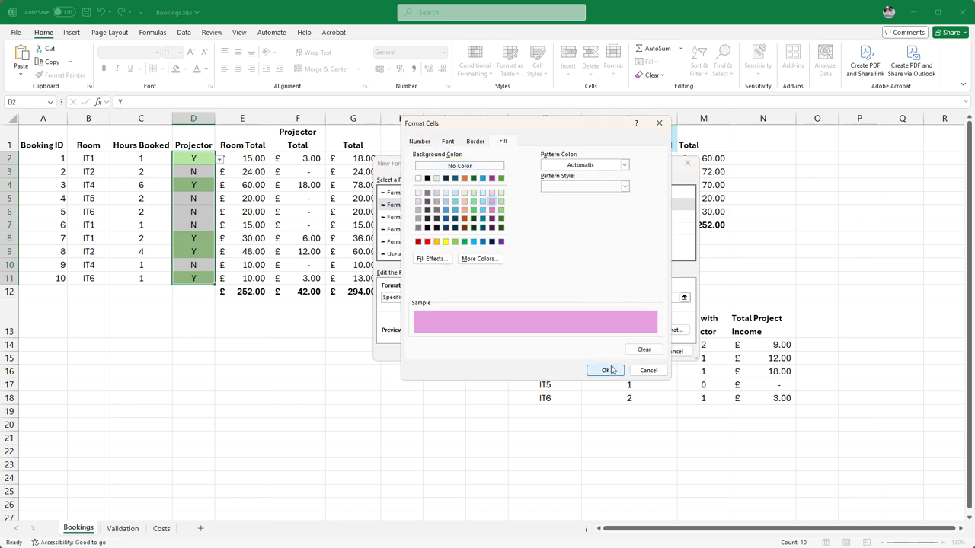
pyautogui.click(605, 370)
pyautogui.click(632, 351)
pyautogui.click(403, 366)
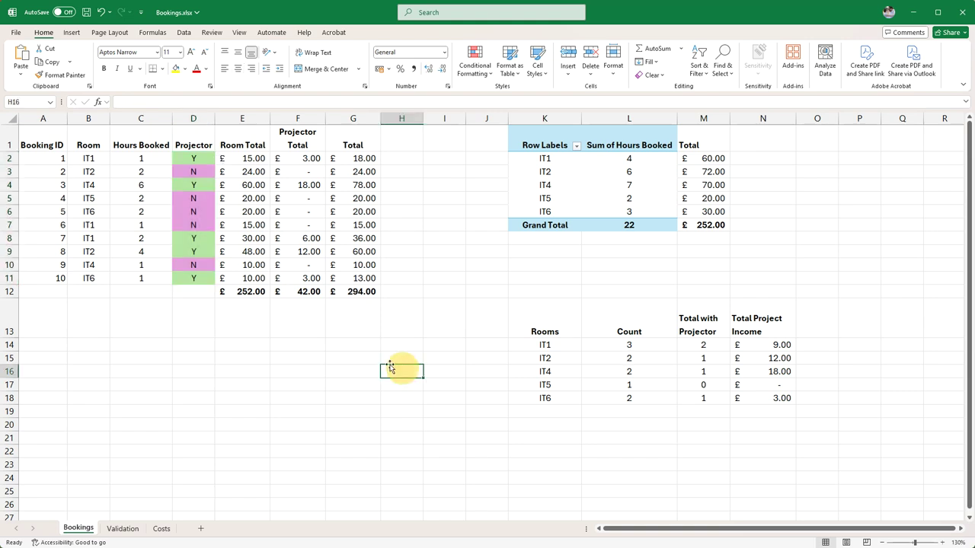
pyautogui.click(244, 359)
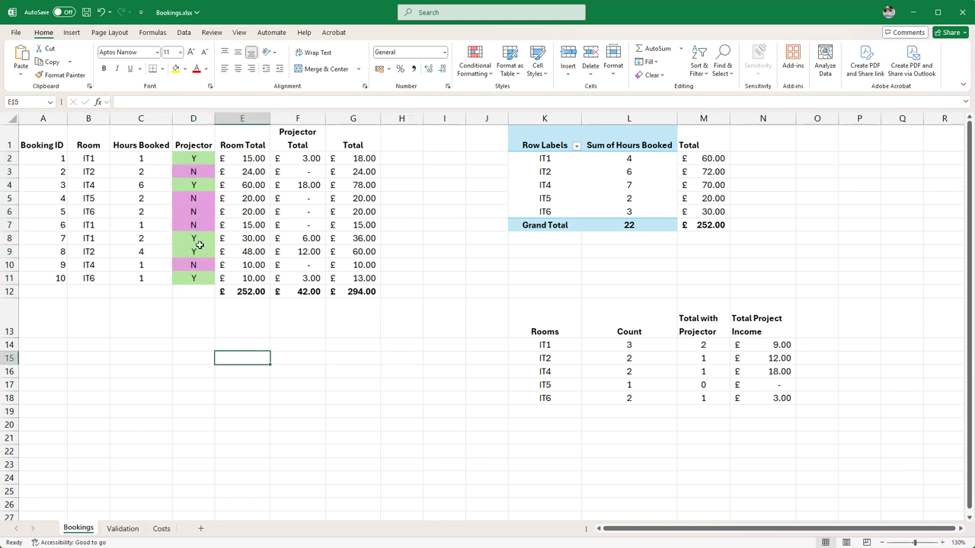
# Test the conditional formatting in D3 by choosing Y from the validation list and switching it back to N
pyautogui.click(212, 172)
pyautogui.click(219, 172)
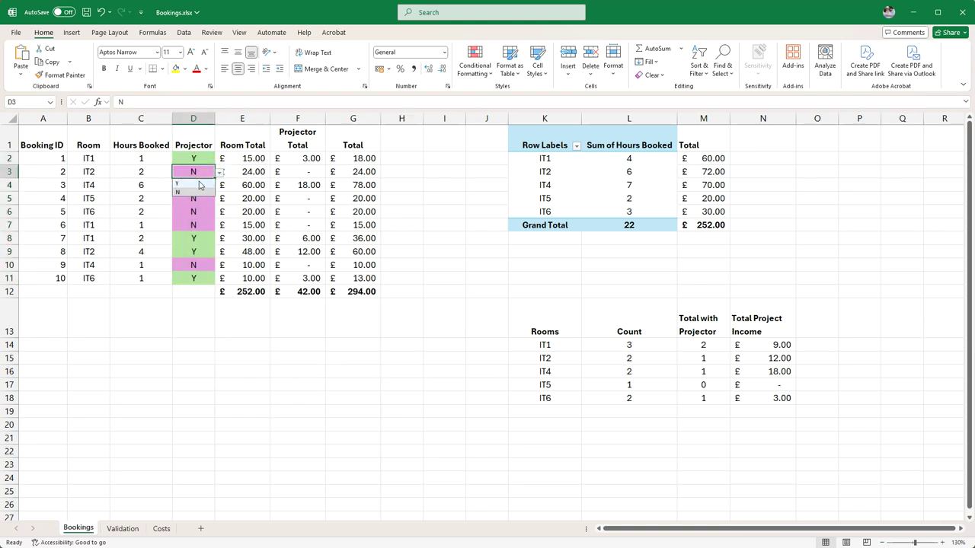
pyautogui.click(204, 181)
pyautogui.click(220, 172)
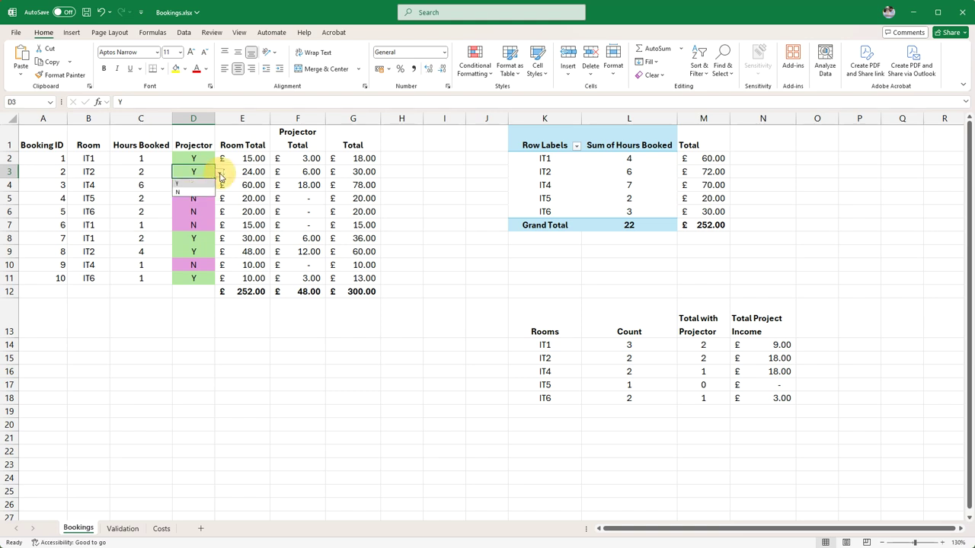
pyautogui.click(203, 194)
pyautogui.click(194, 358)
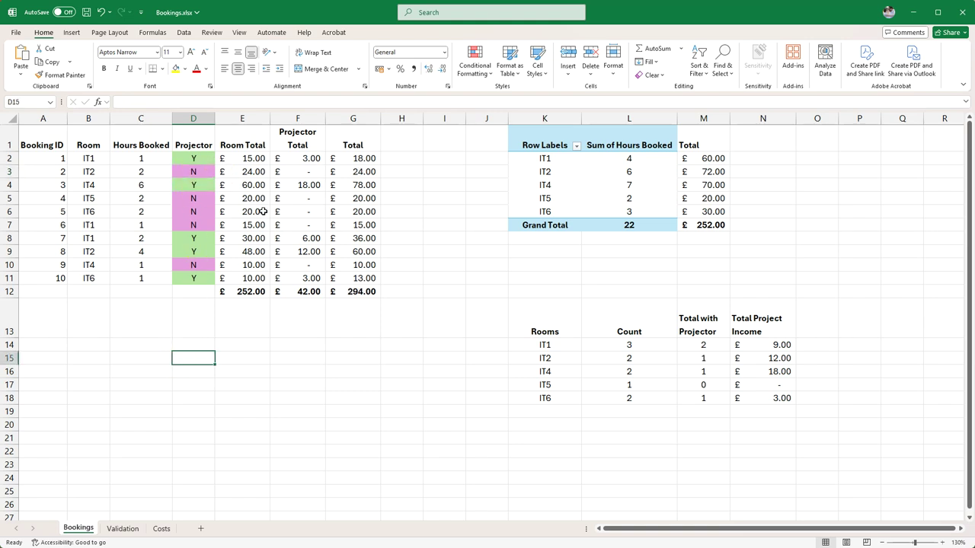